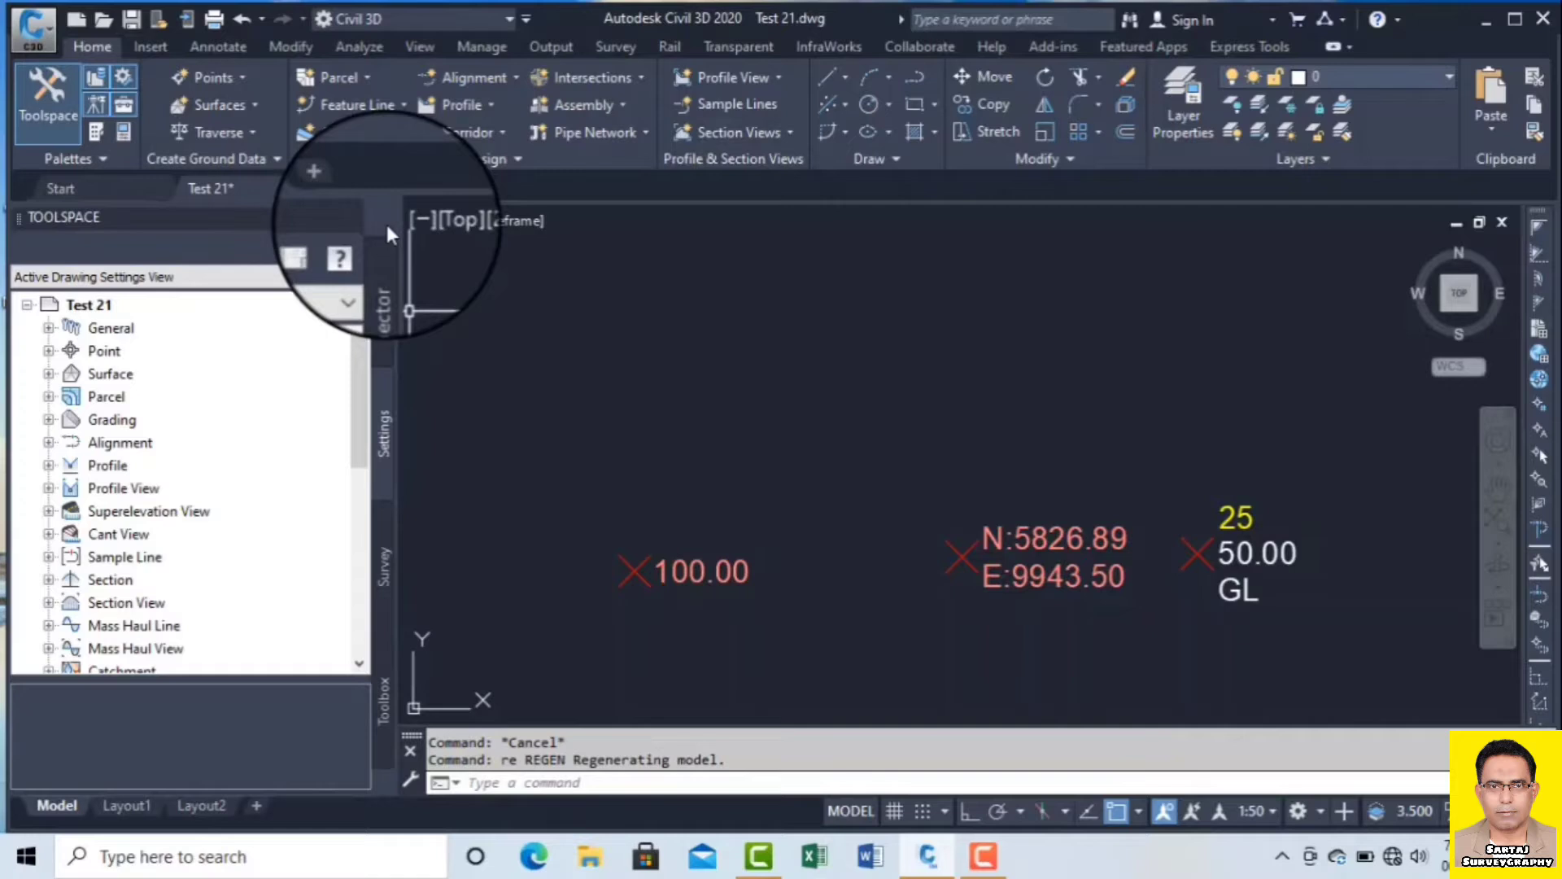
Examine the labels of the three existing COGO points by selecting each one in turn.
left_click(636, 565)
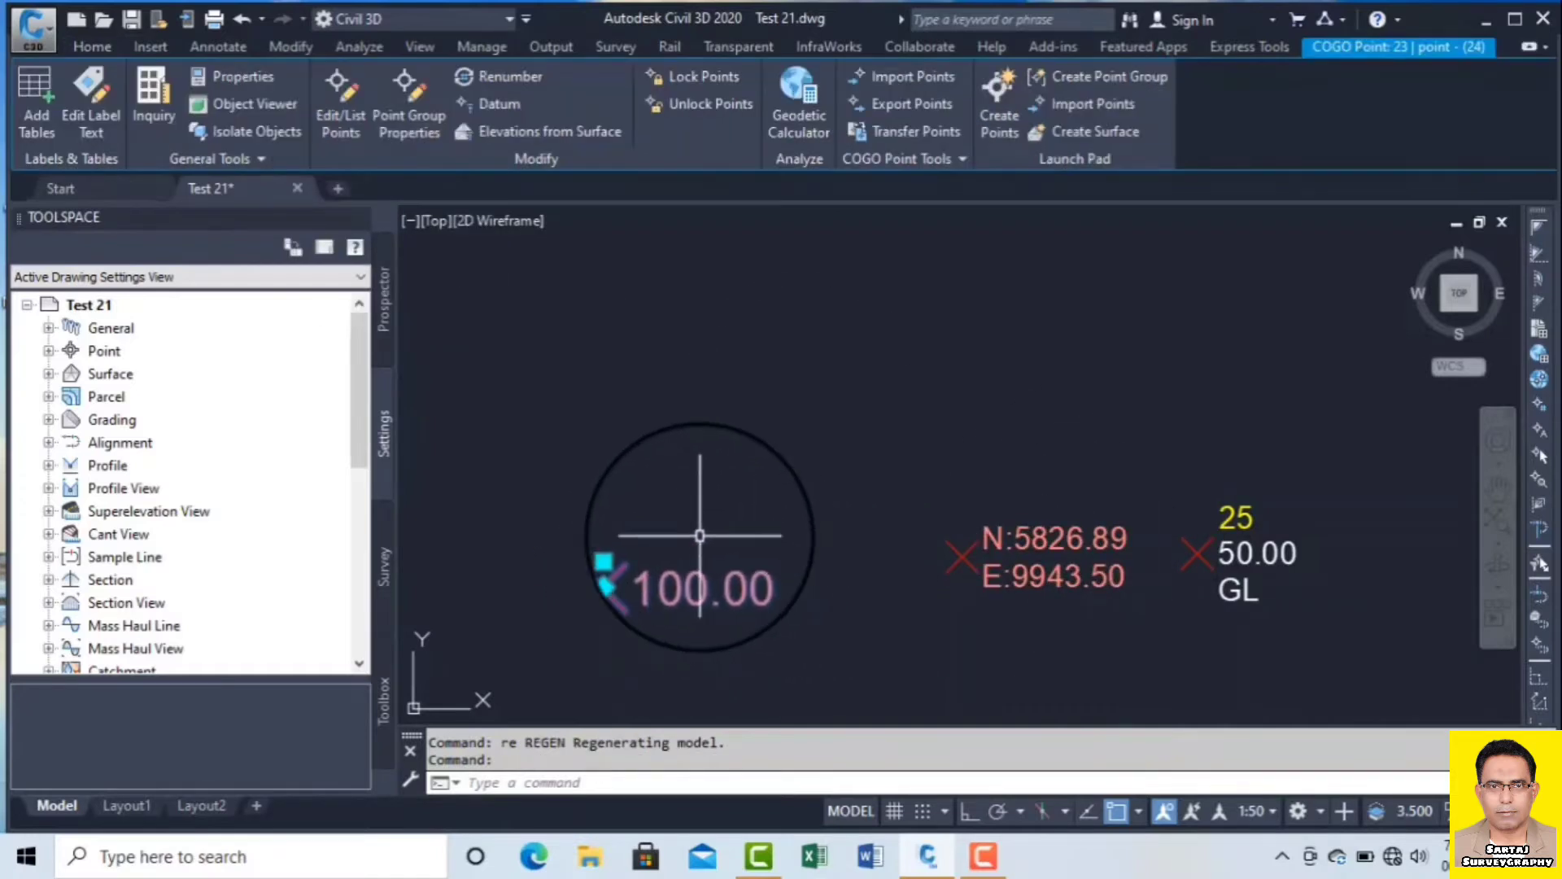
key("Escape")
key("Escape")
left_click(965, 556)
key("Escape")
left_click(1200, 553)
left_click(999, 106)
left_click(1302, 55)
Open the Point Creation Tools, enlarge the Create Points window and expand its Points Creation settings.
left_click(218, 79)
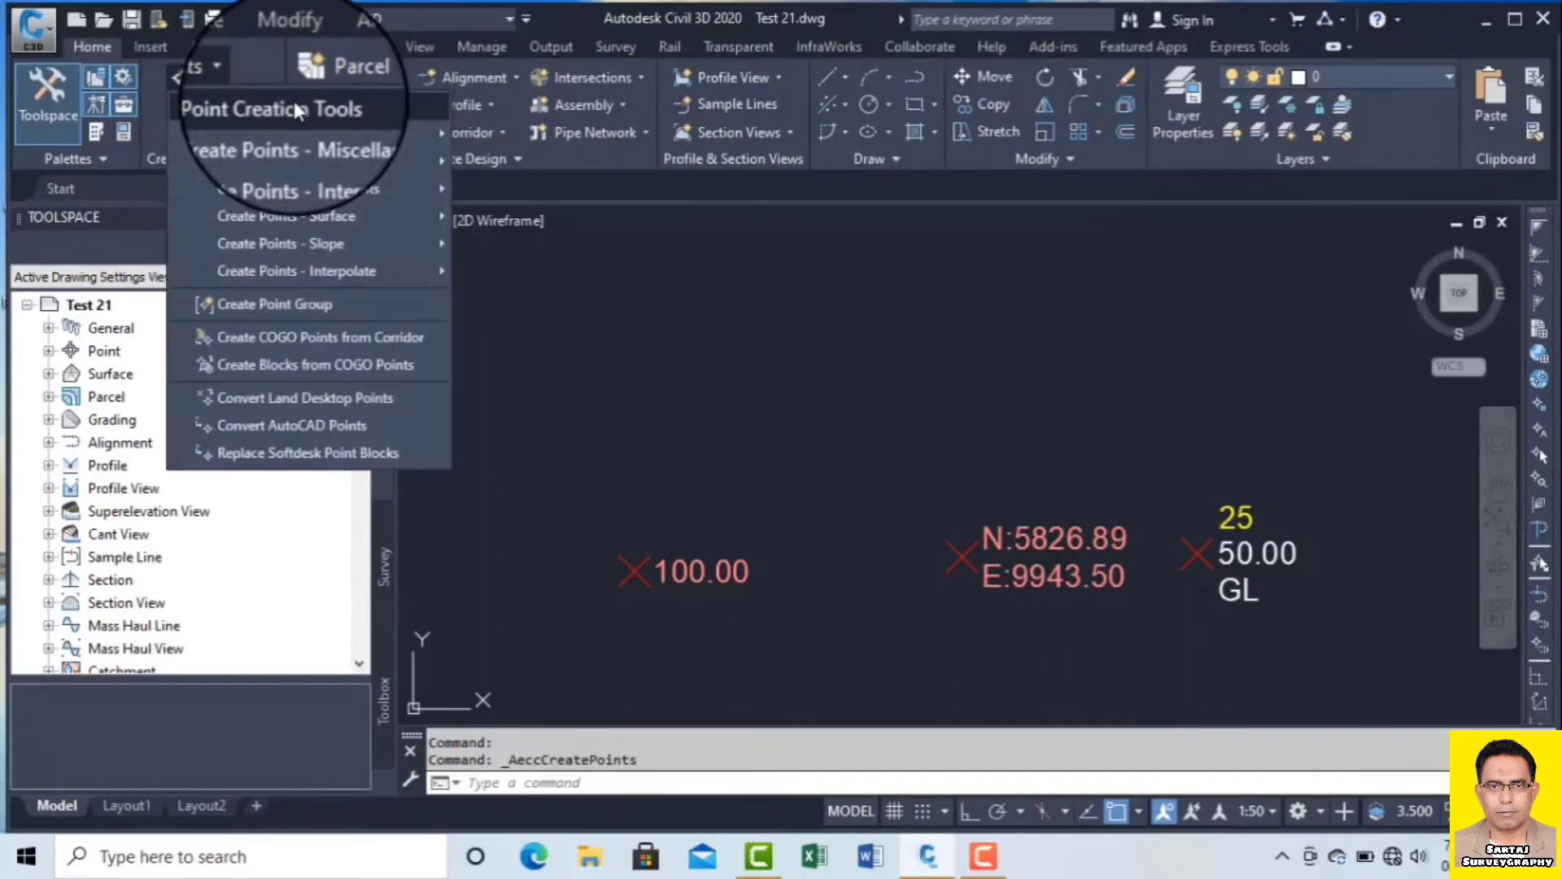
left_click(293, 101)
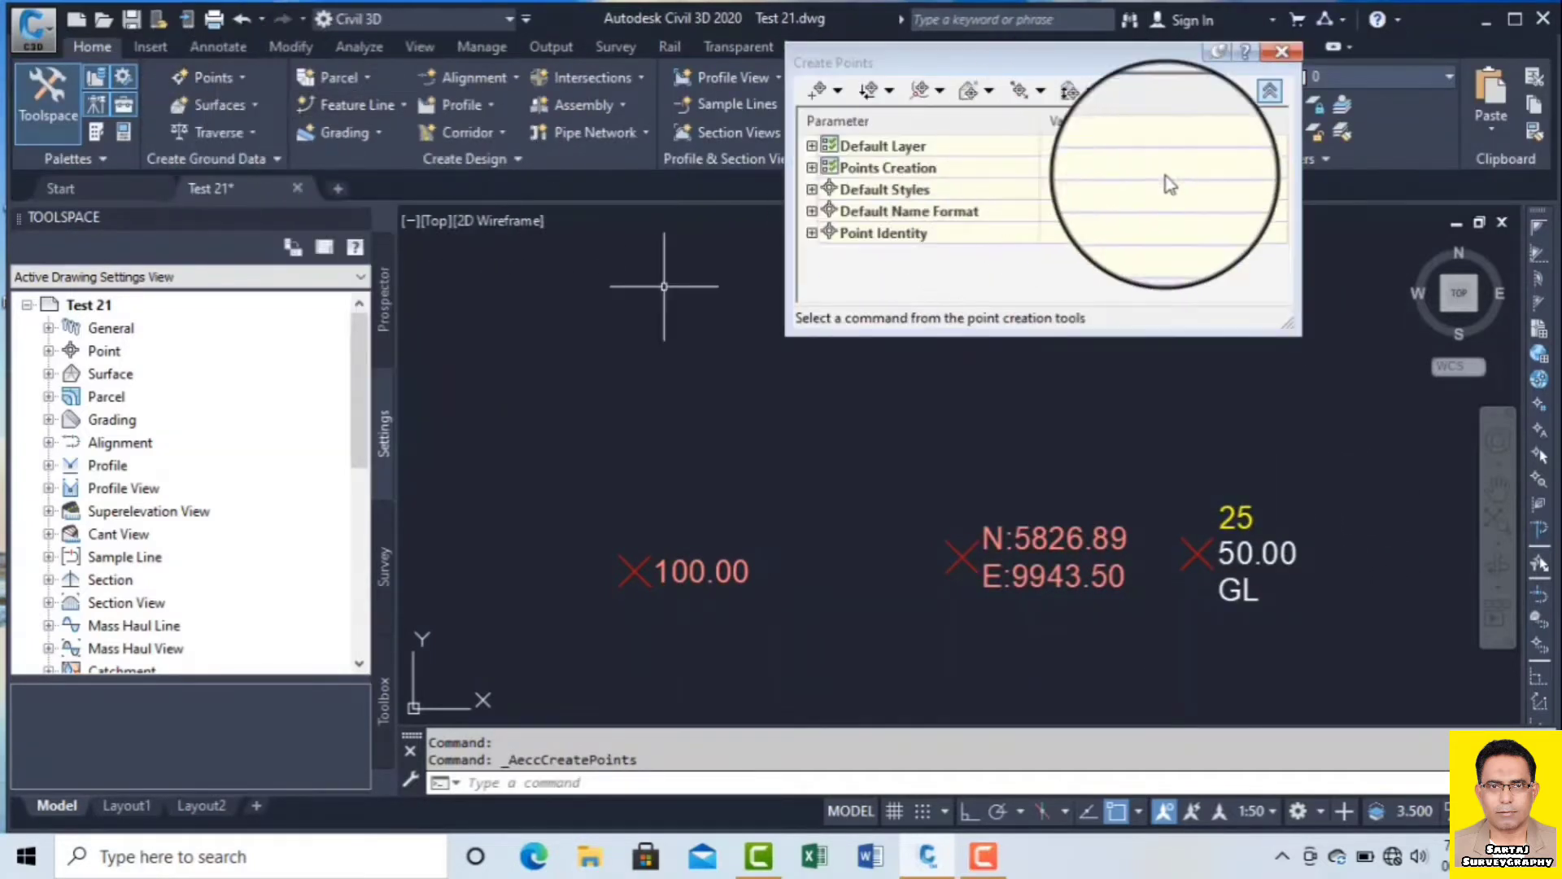
left_click_drag(1288, 324, 1452, 511)
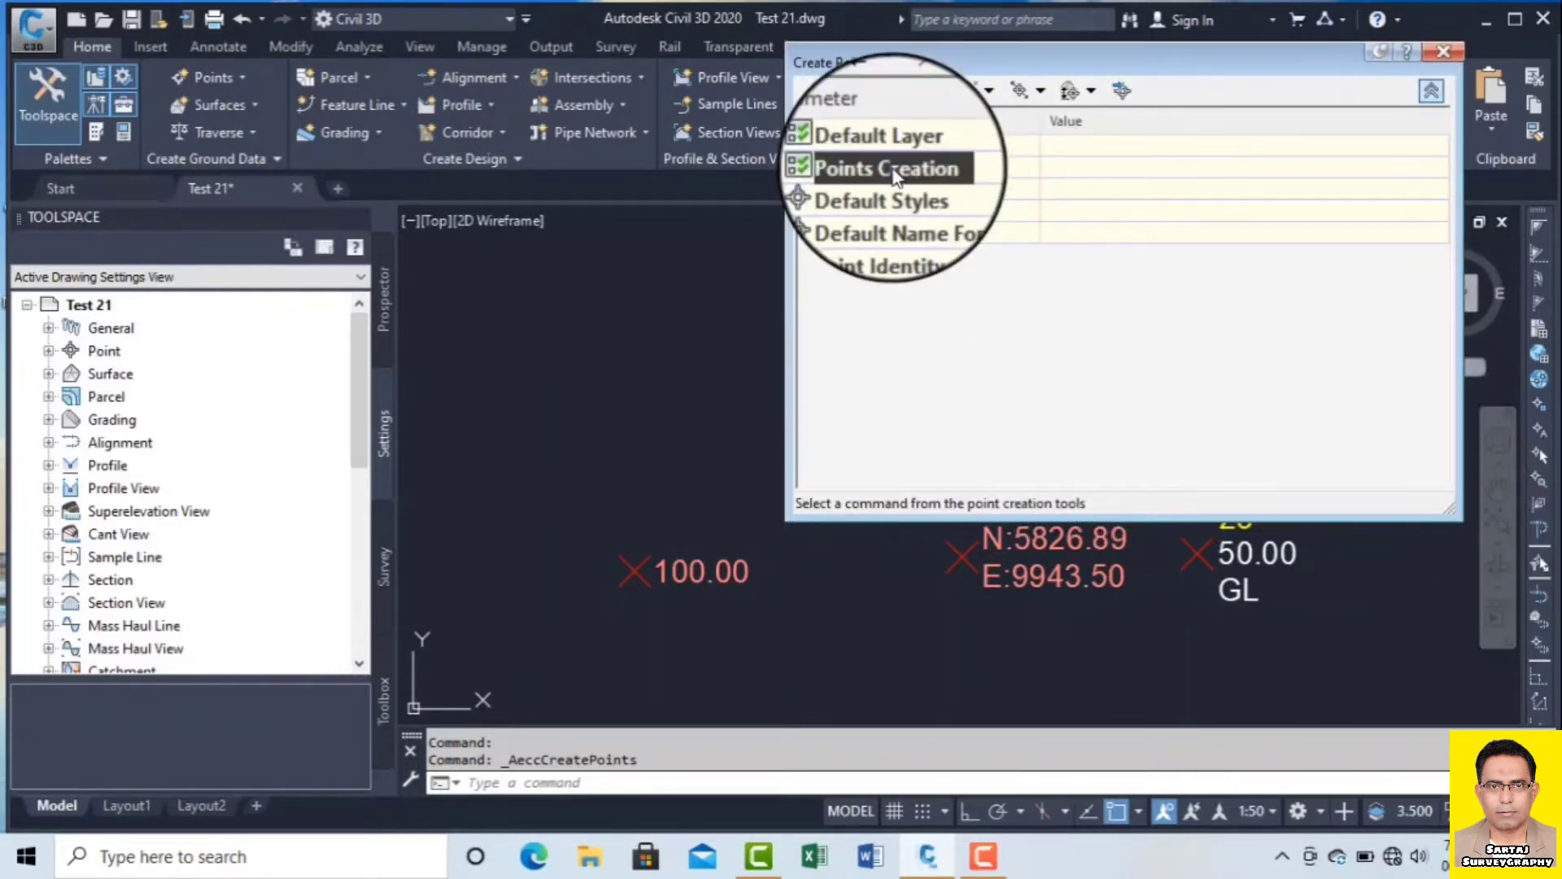
left_click(811, 167)
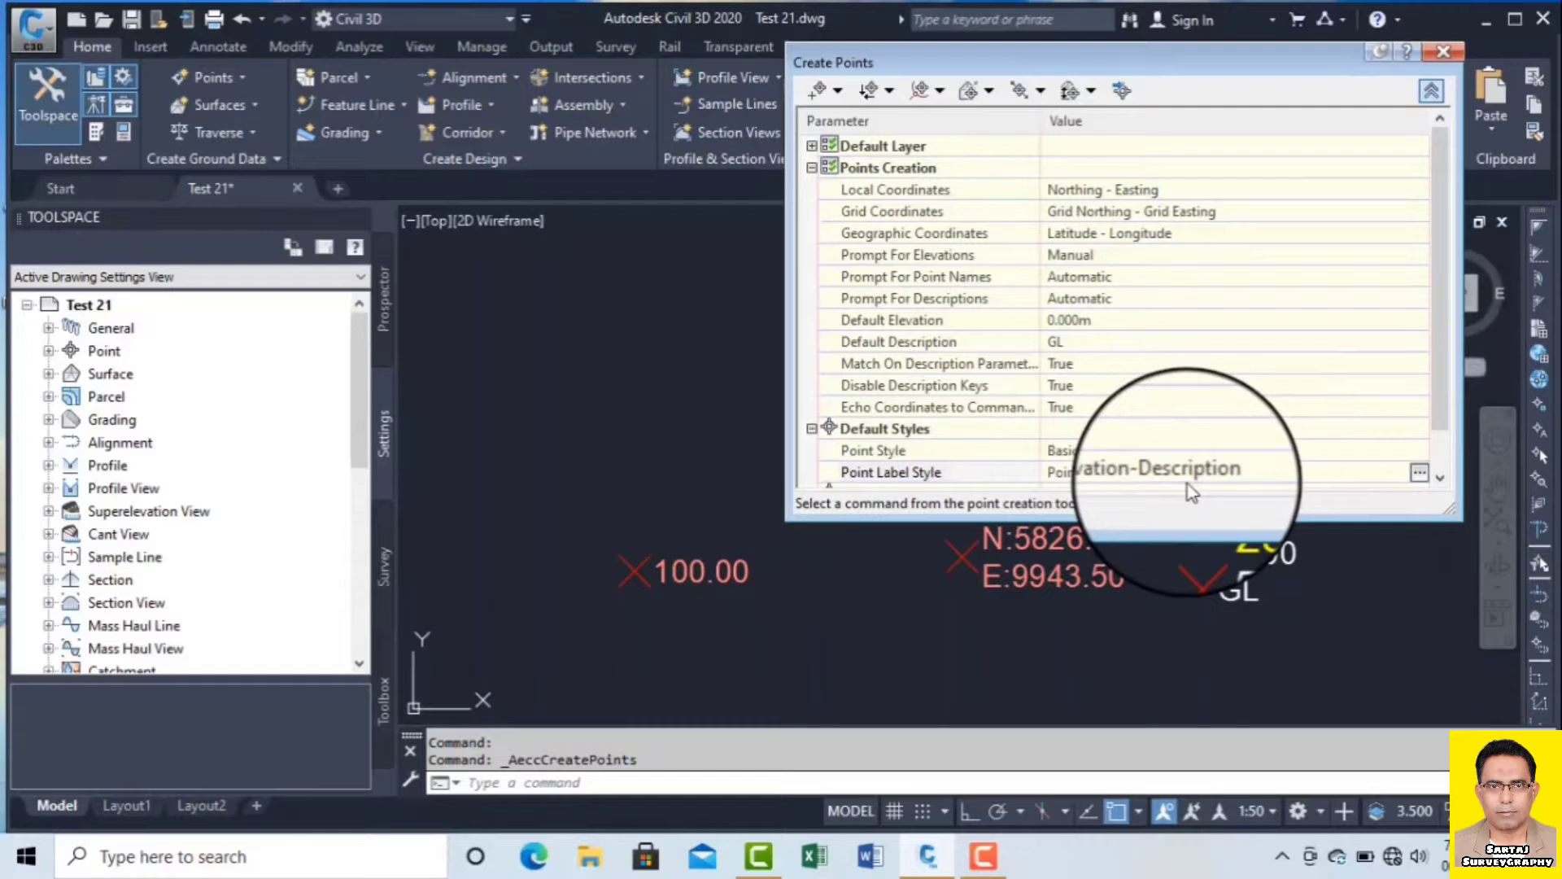
Check which point label styles are available as the default for new points, leaving the selection uncommitted.
left_click(1421, 475)
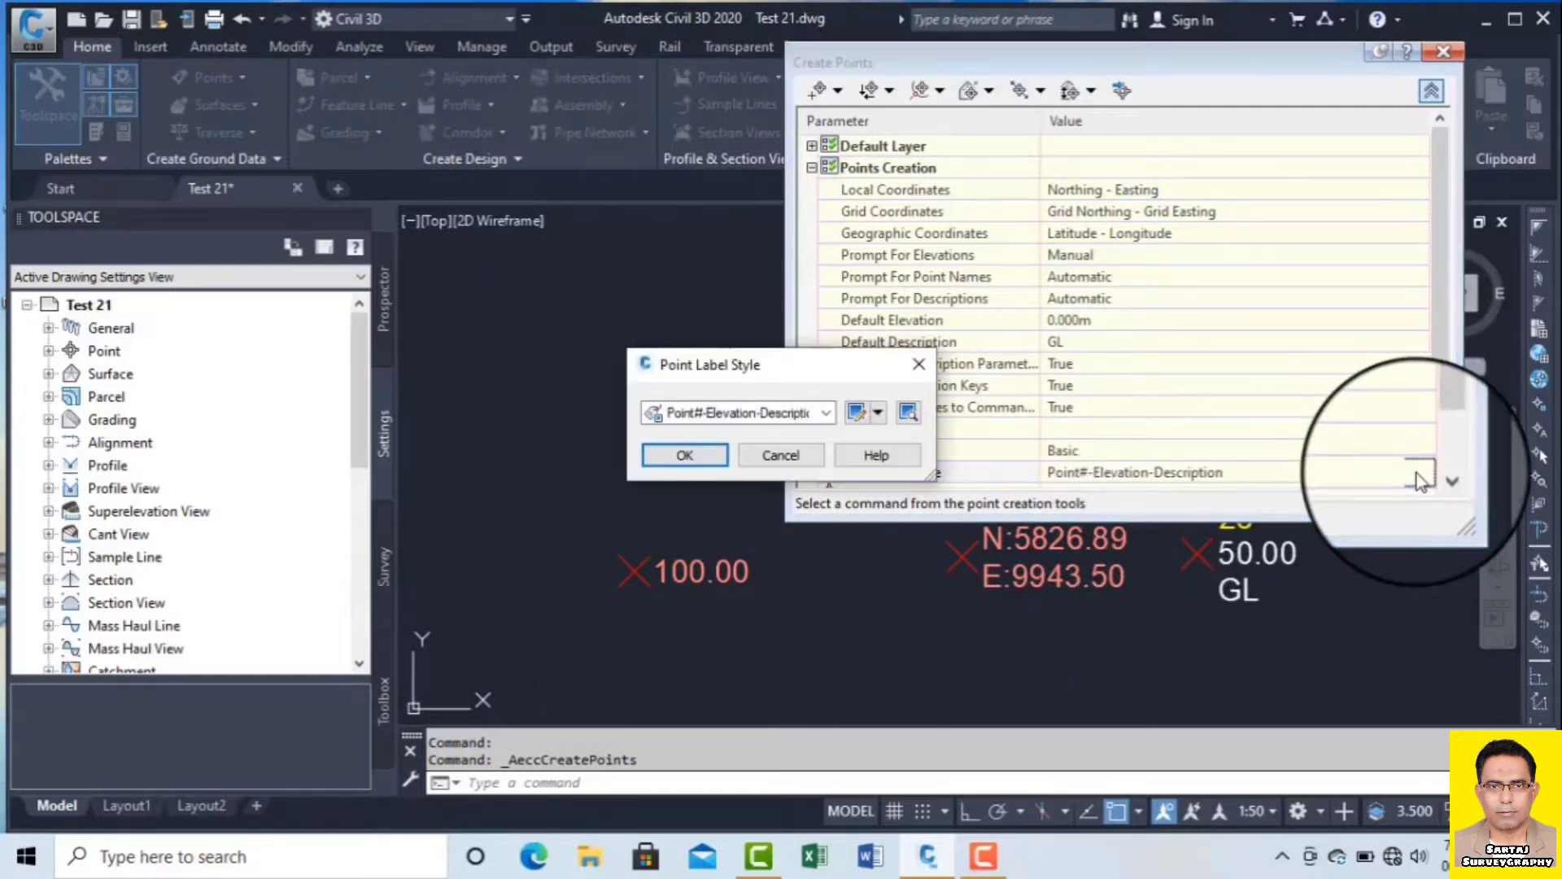
left_click(832, 415)
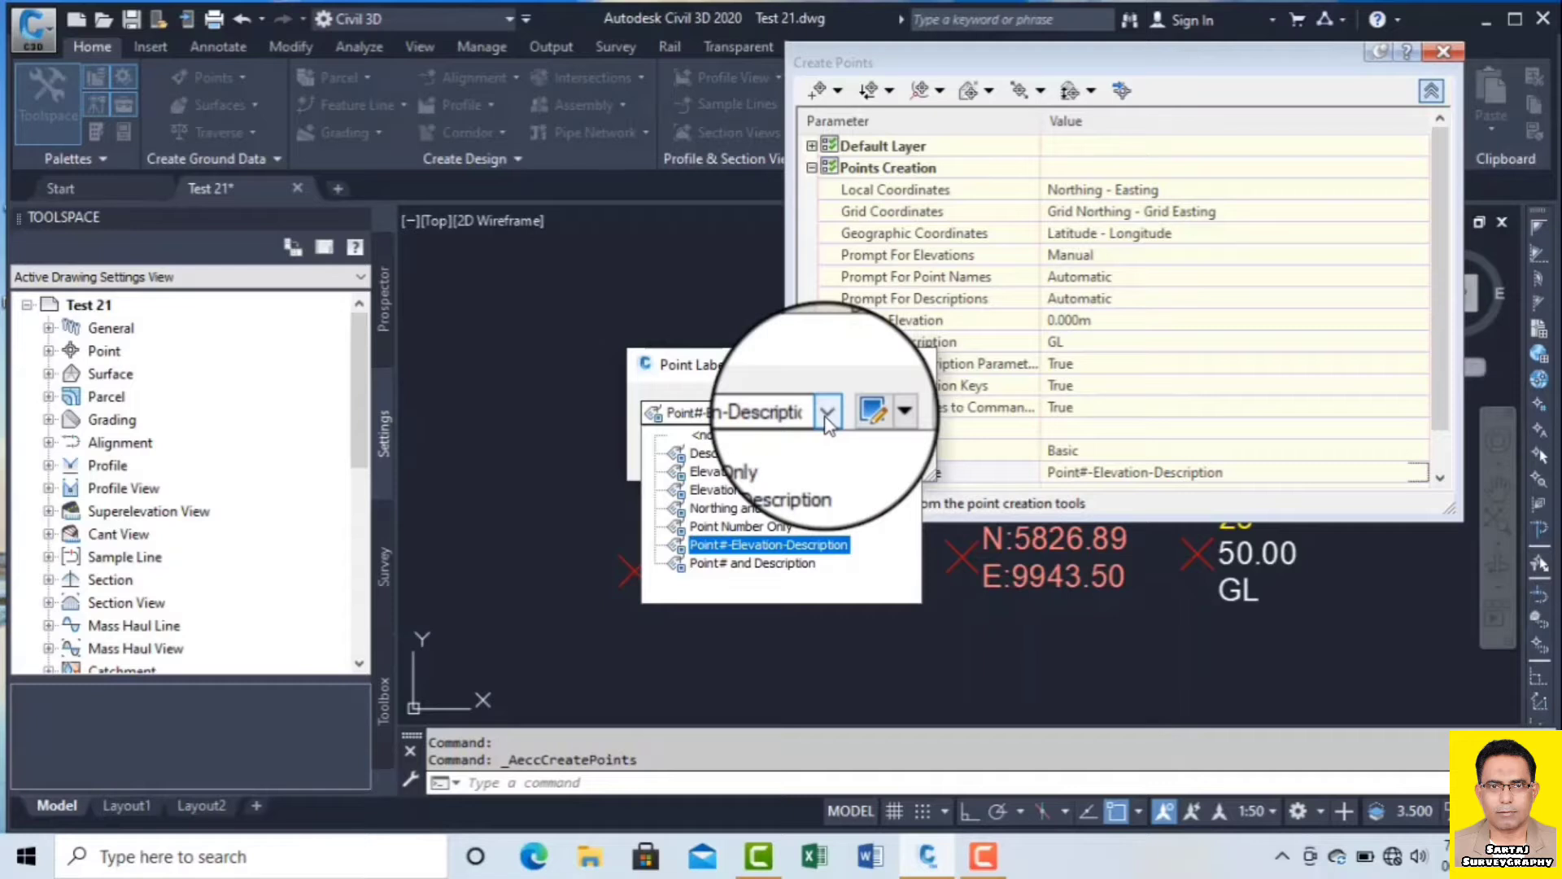
left_click(381, 442)
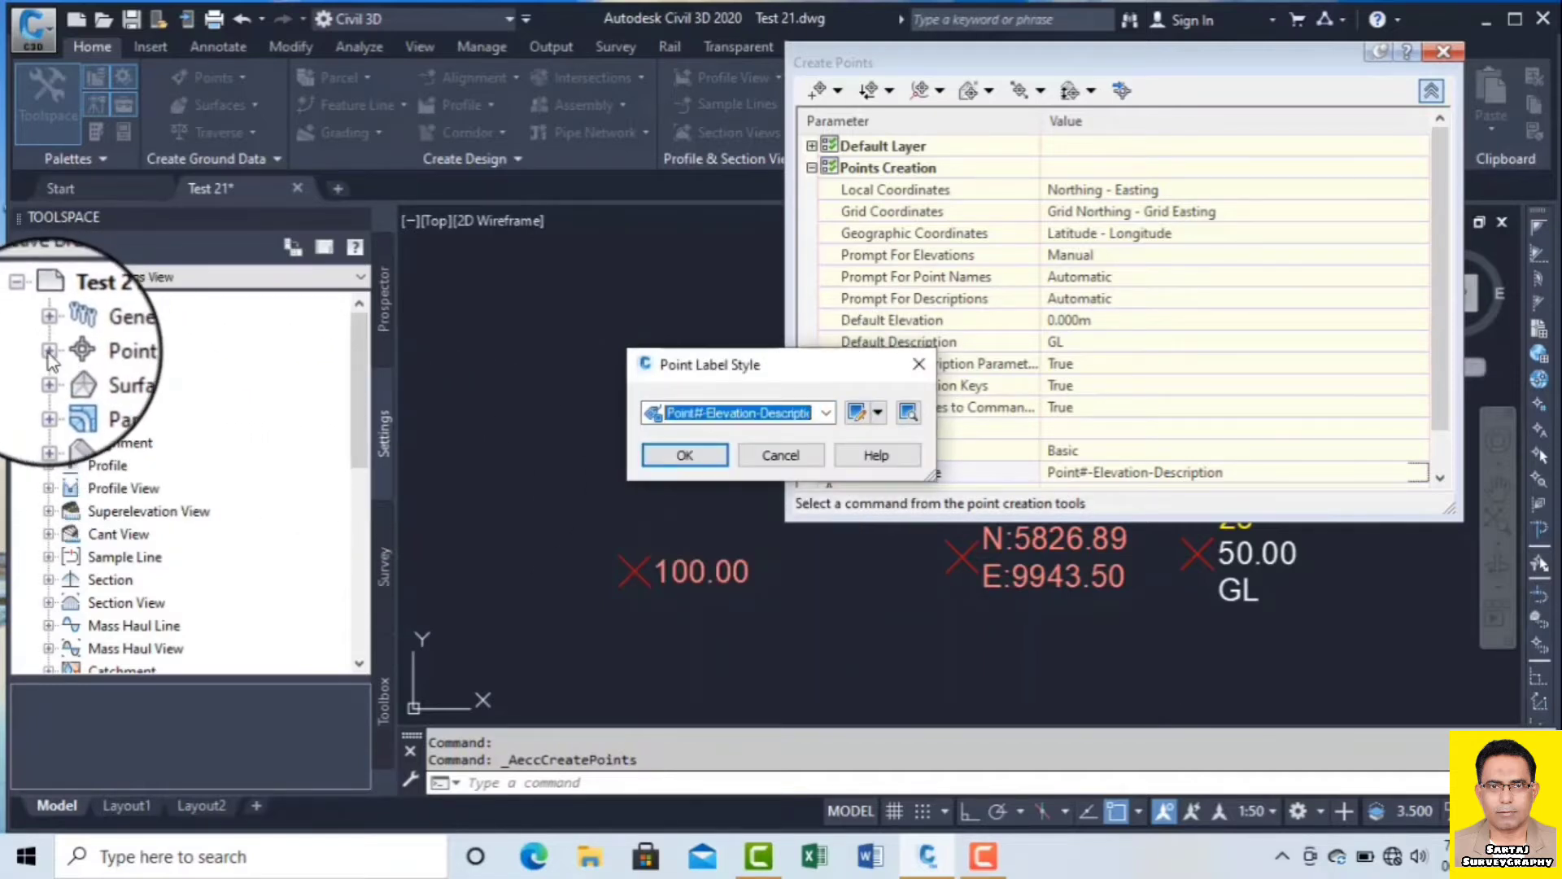
left_click(919, 364)
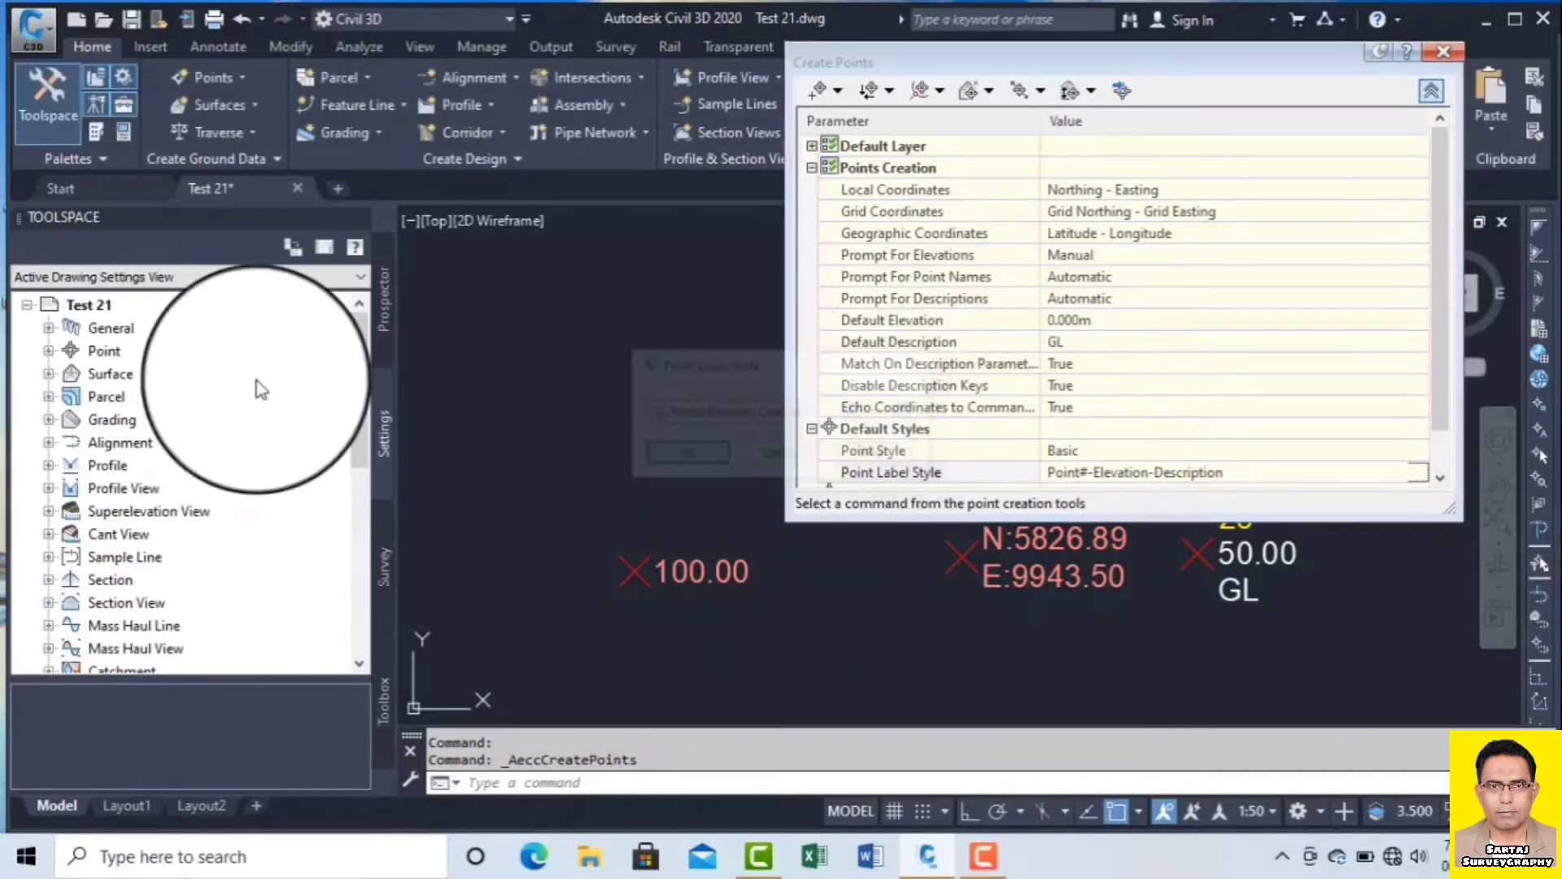
Expand the Point label styles in the drawing settings and review them from Description Only through Point# and Description.
left_click(46, 351)
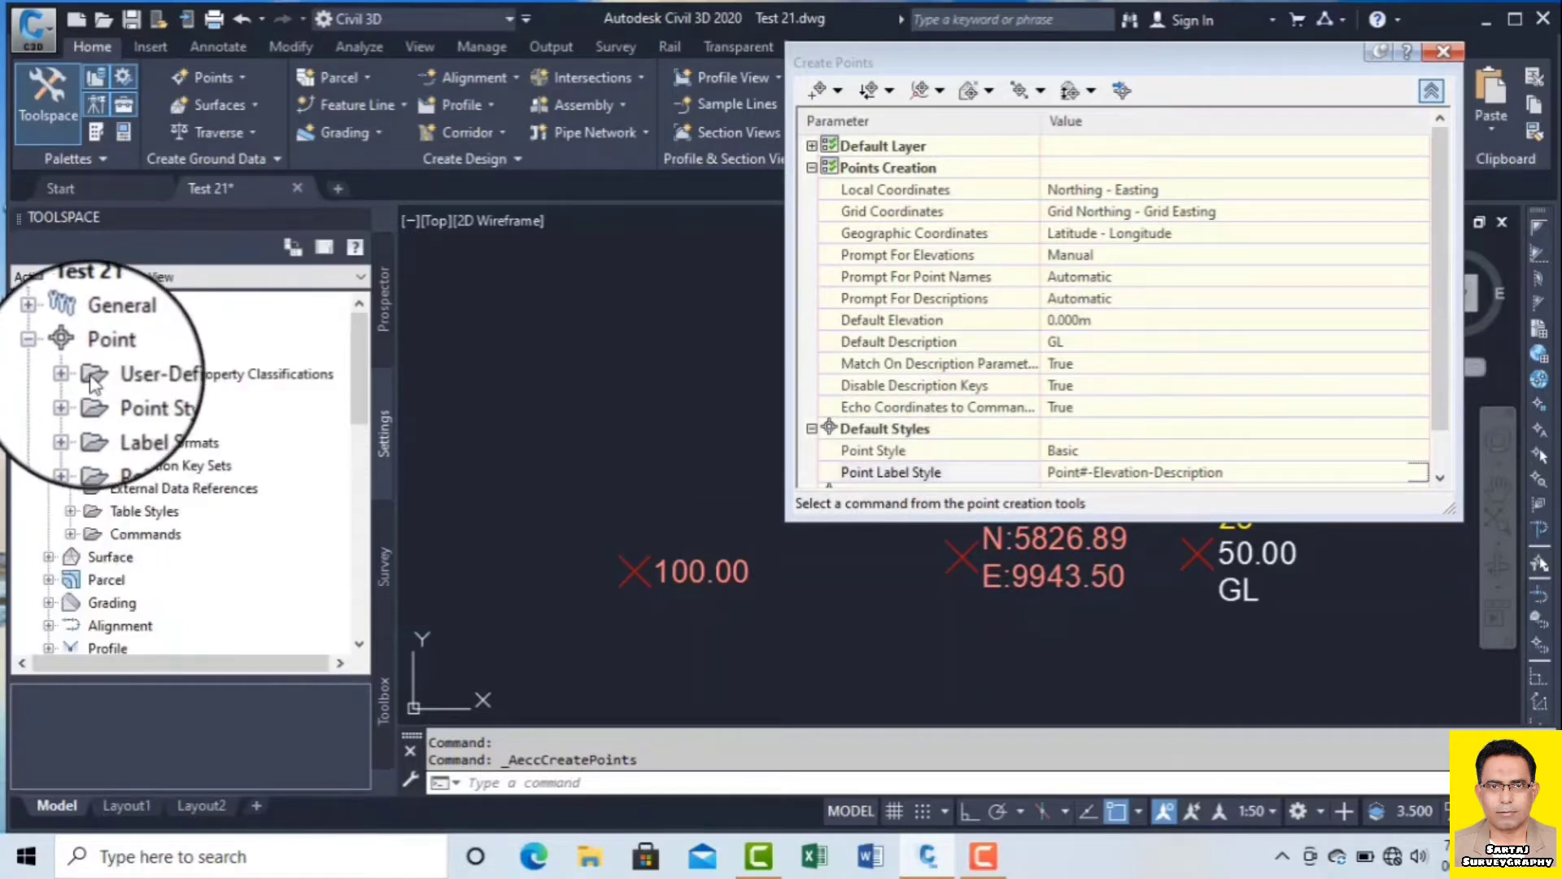
left_click(115, 422)
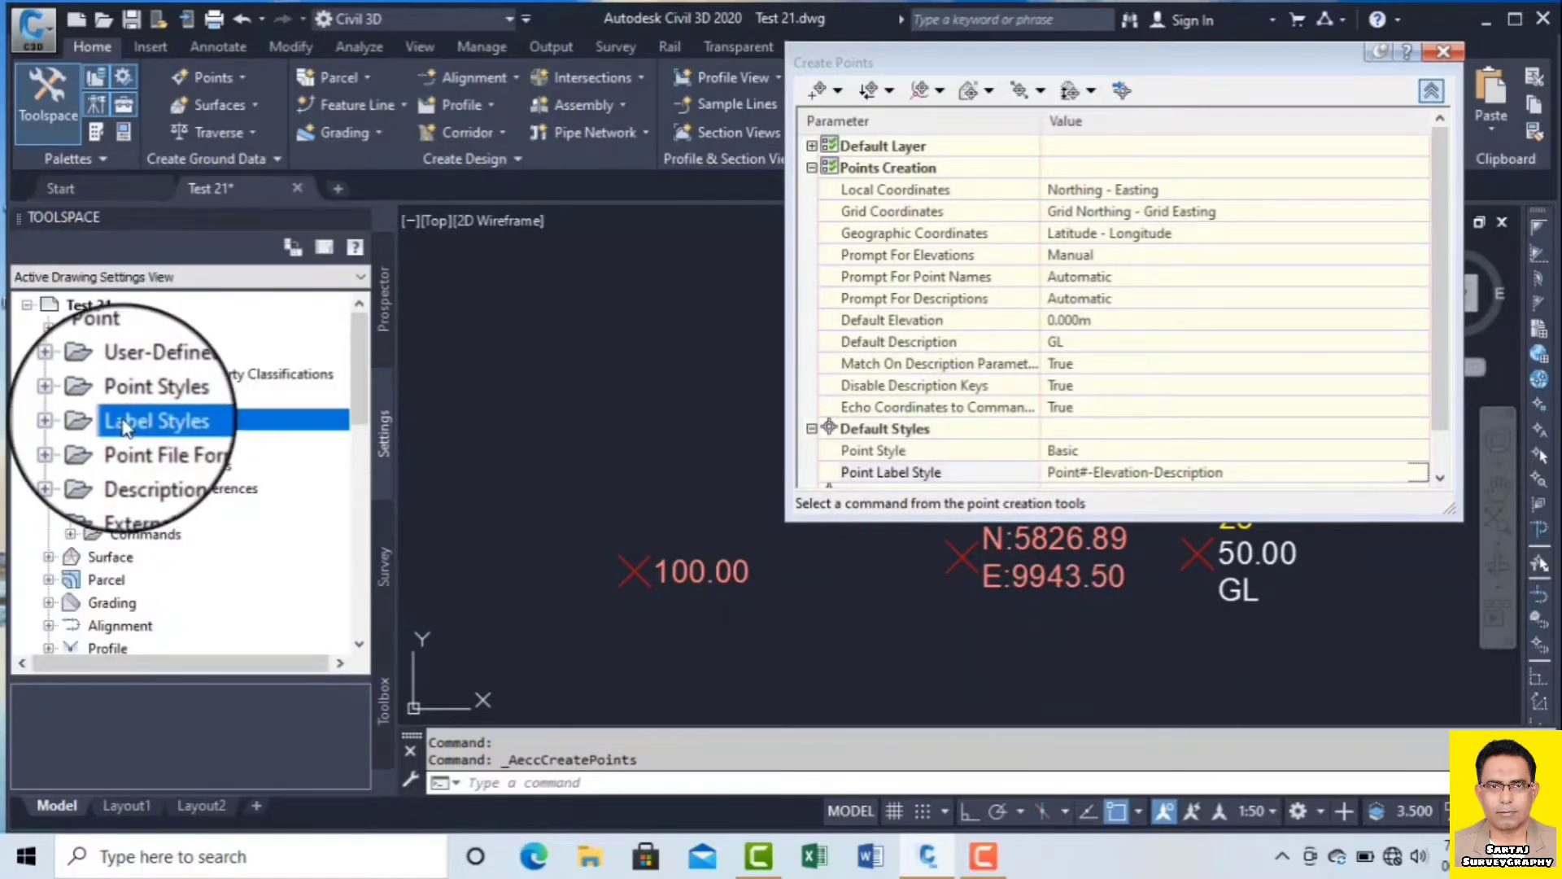
left_click(73, 422)
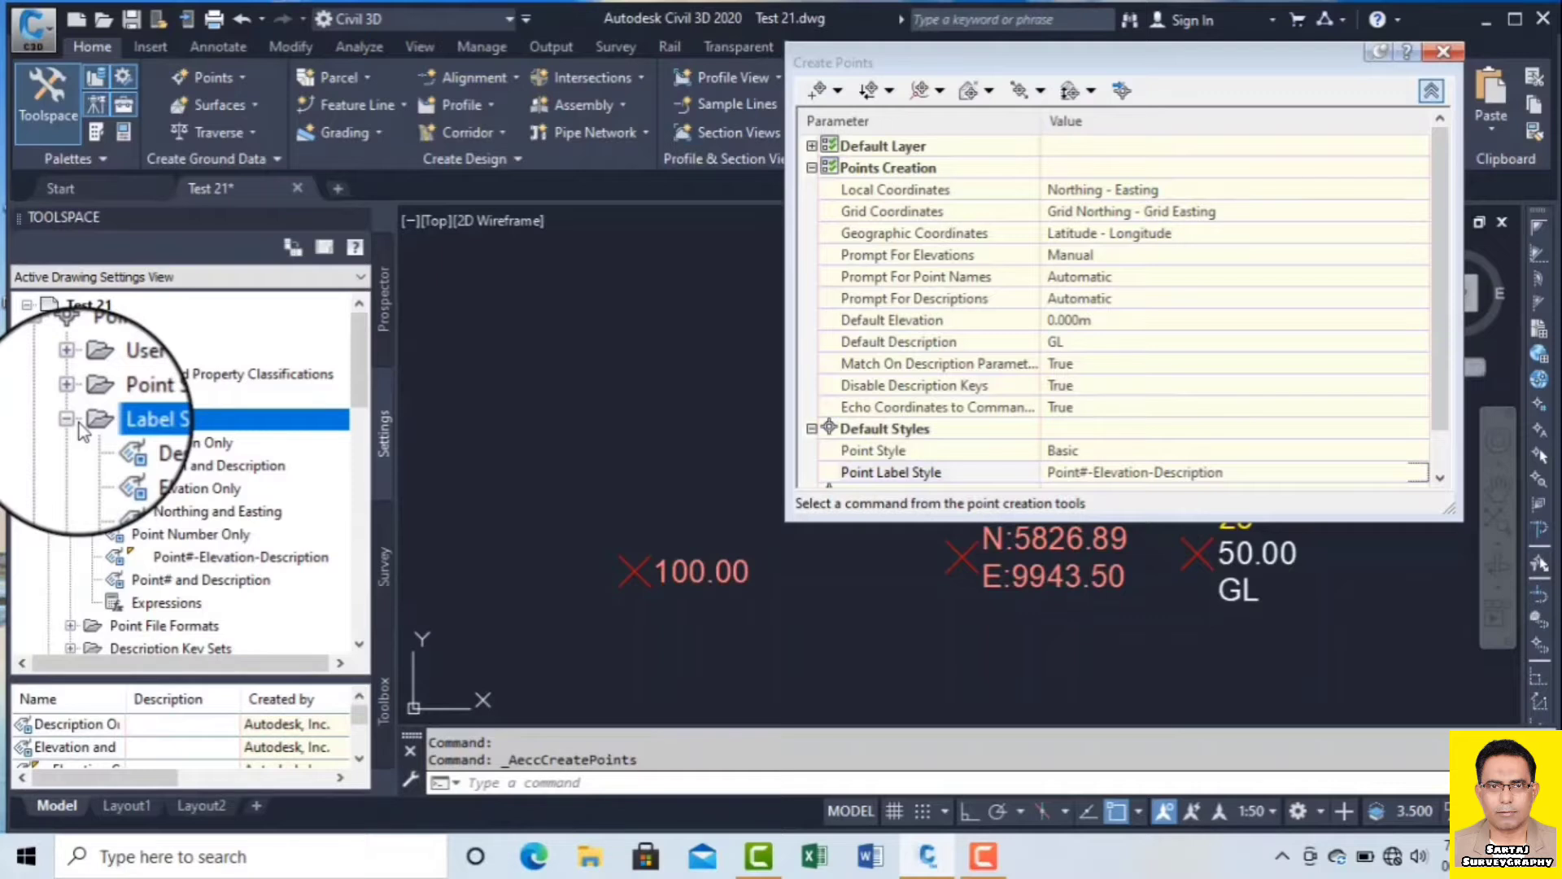
left_click(204, 444)
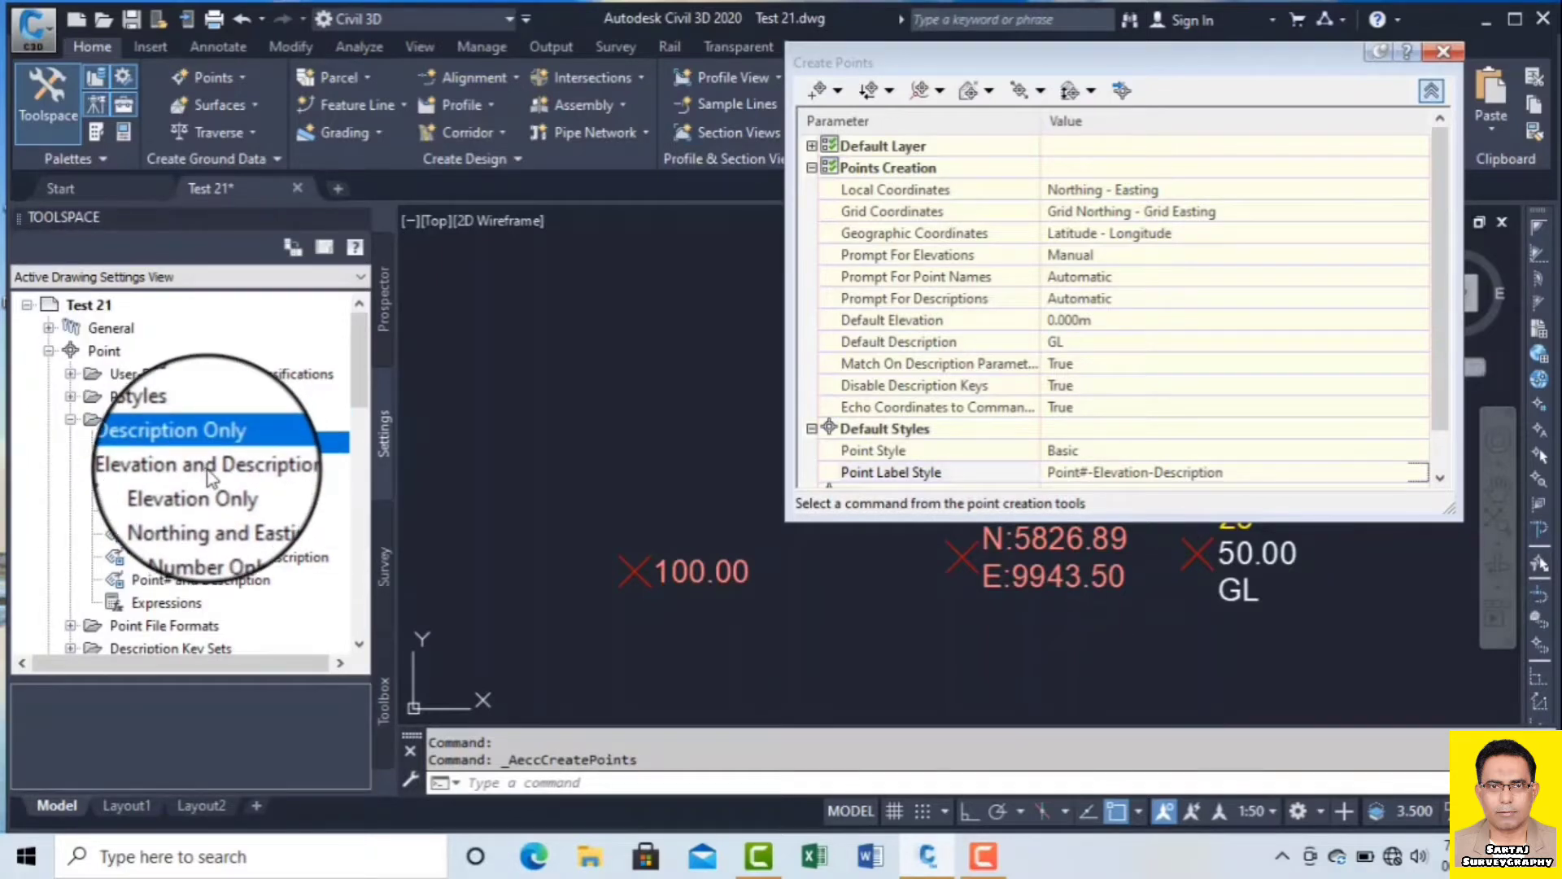
left_click(205, 488)
left_click(225, 513)
left_click(226, 533)
left_click(233, 574)
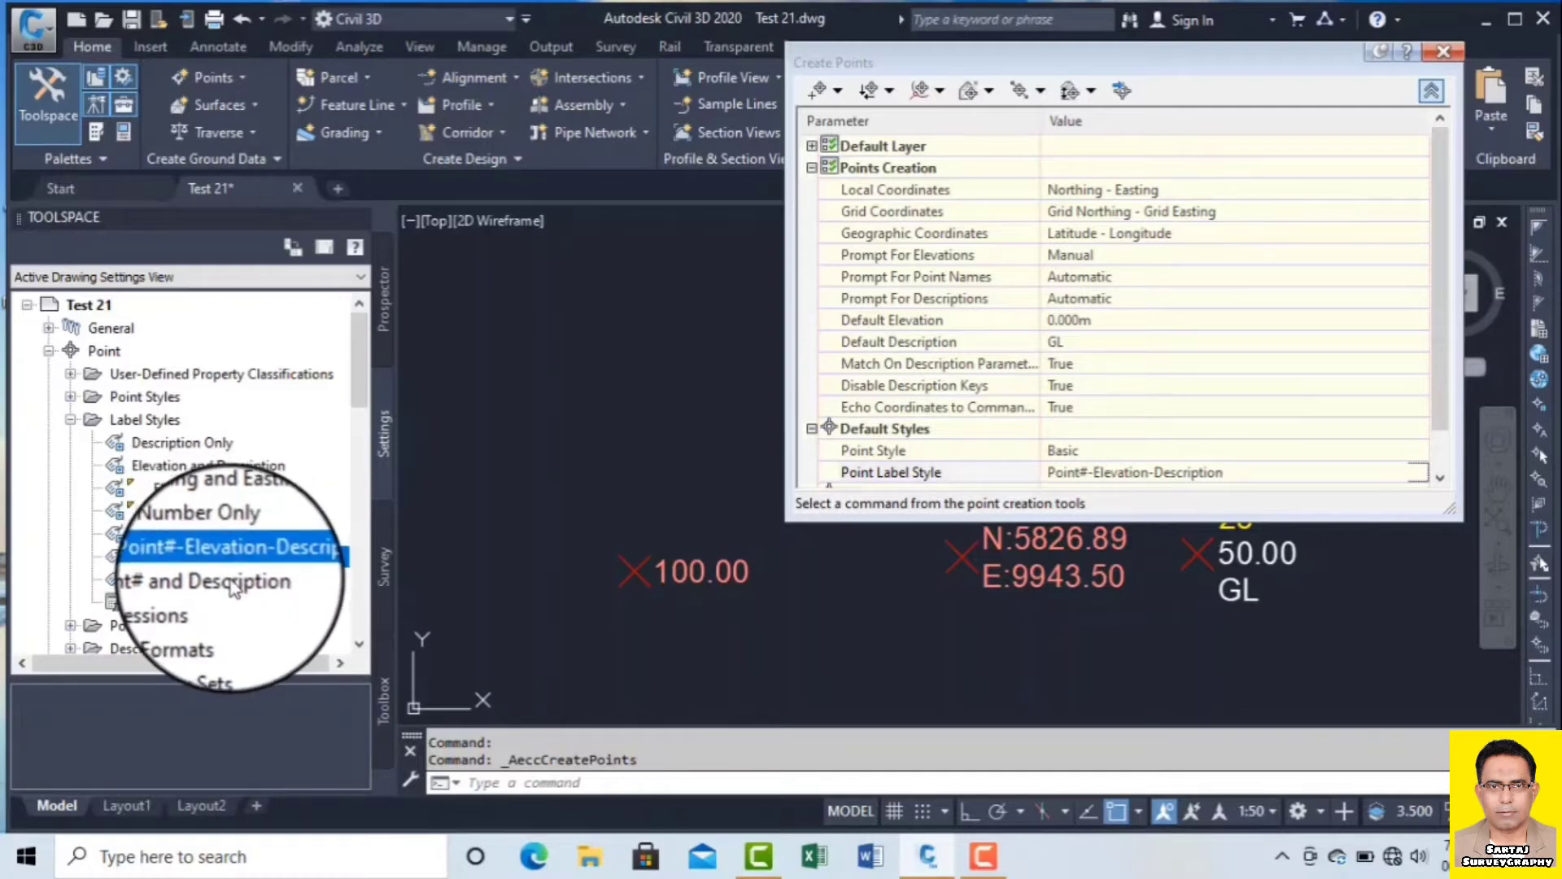
left_click(233, 582)
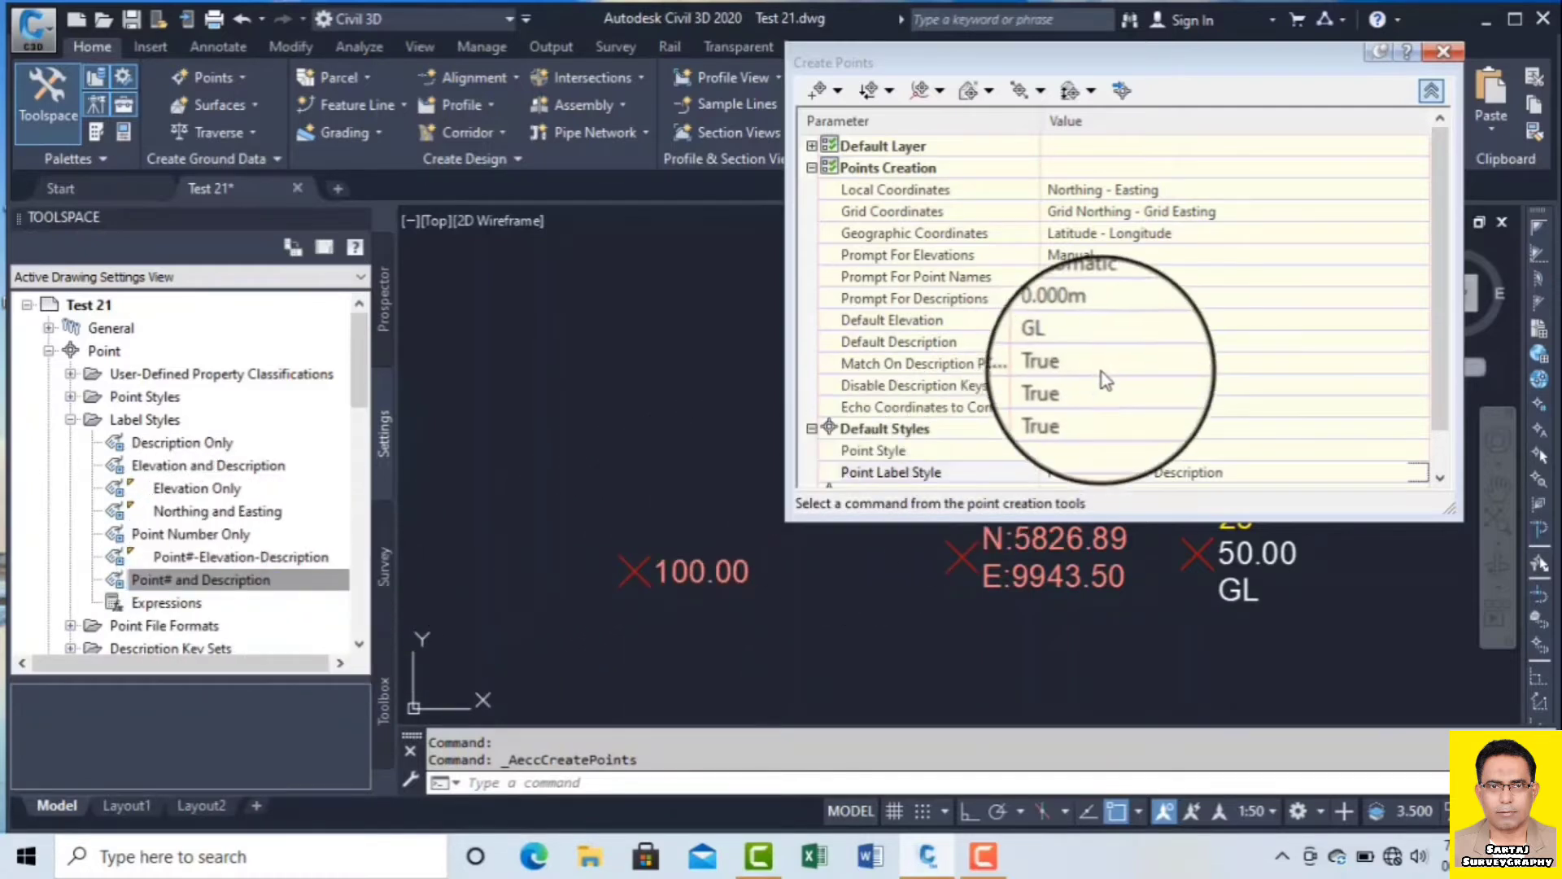
Set the default point label style for new points to Northing and Easting.
left_click(1441, 483)
left_click(1442, 484)
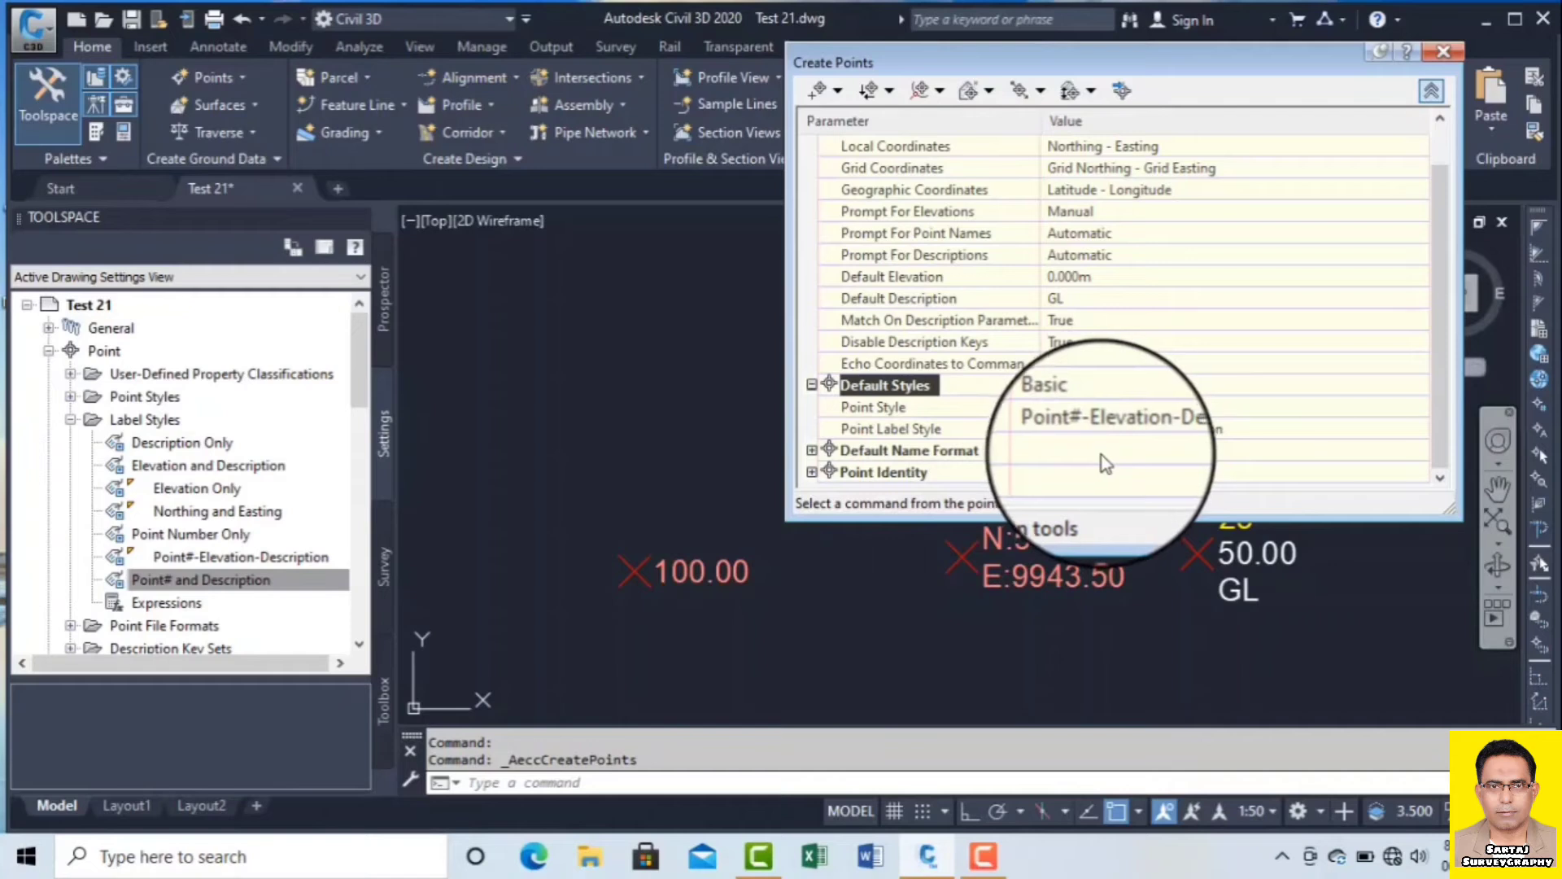
left_click(1165, 431)
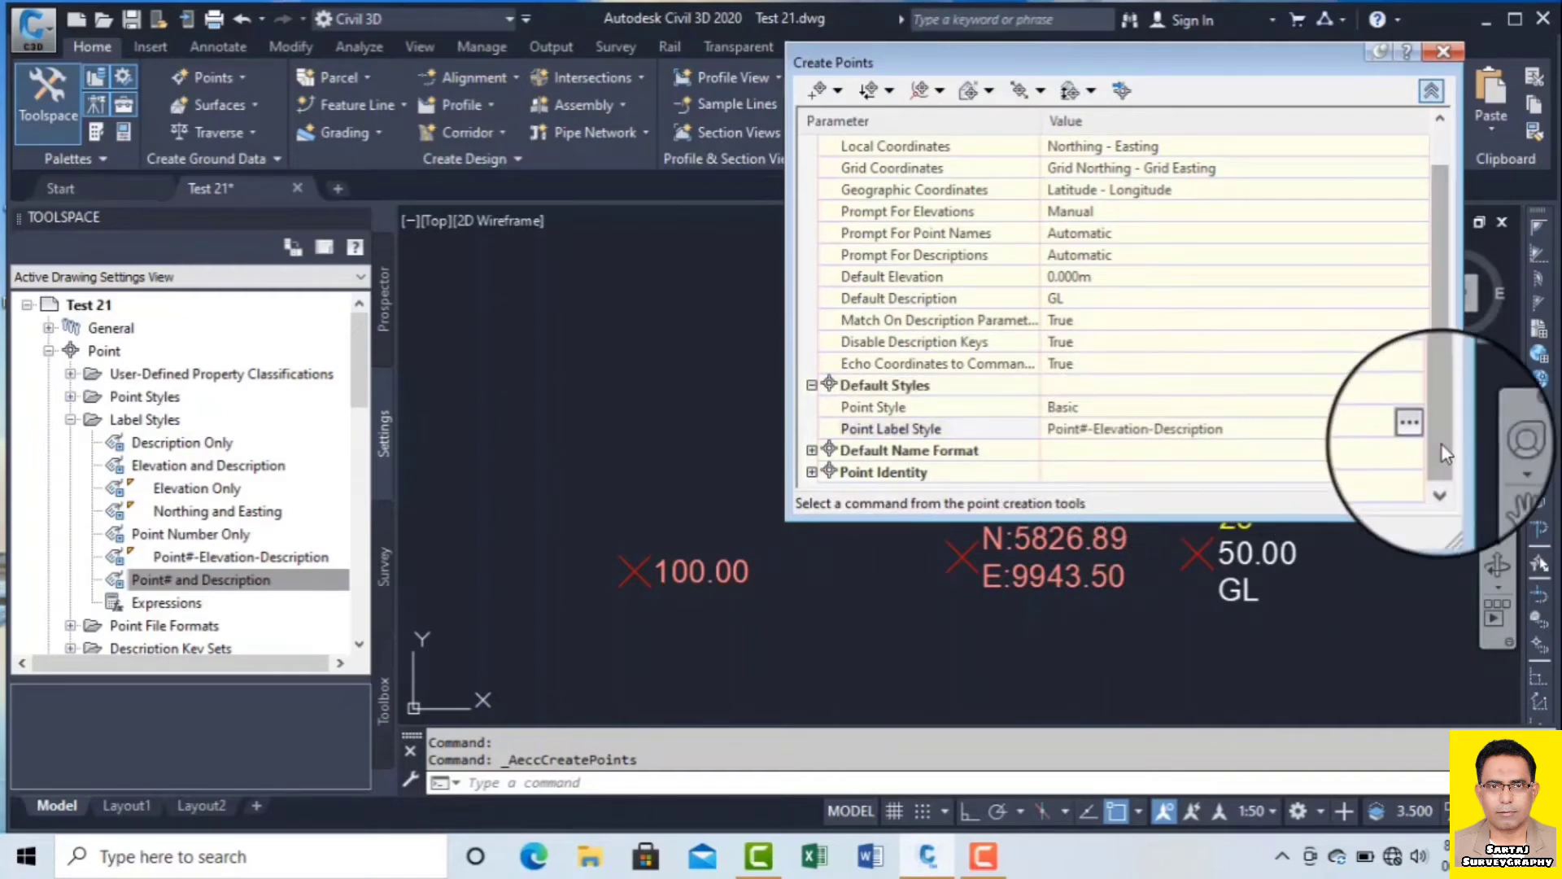
left_click(1419, 429)
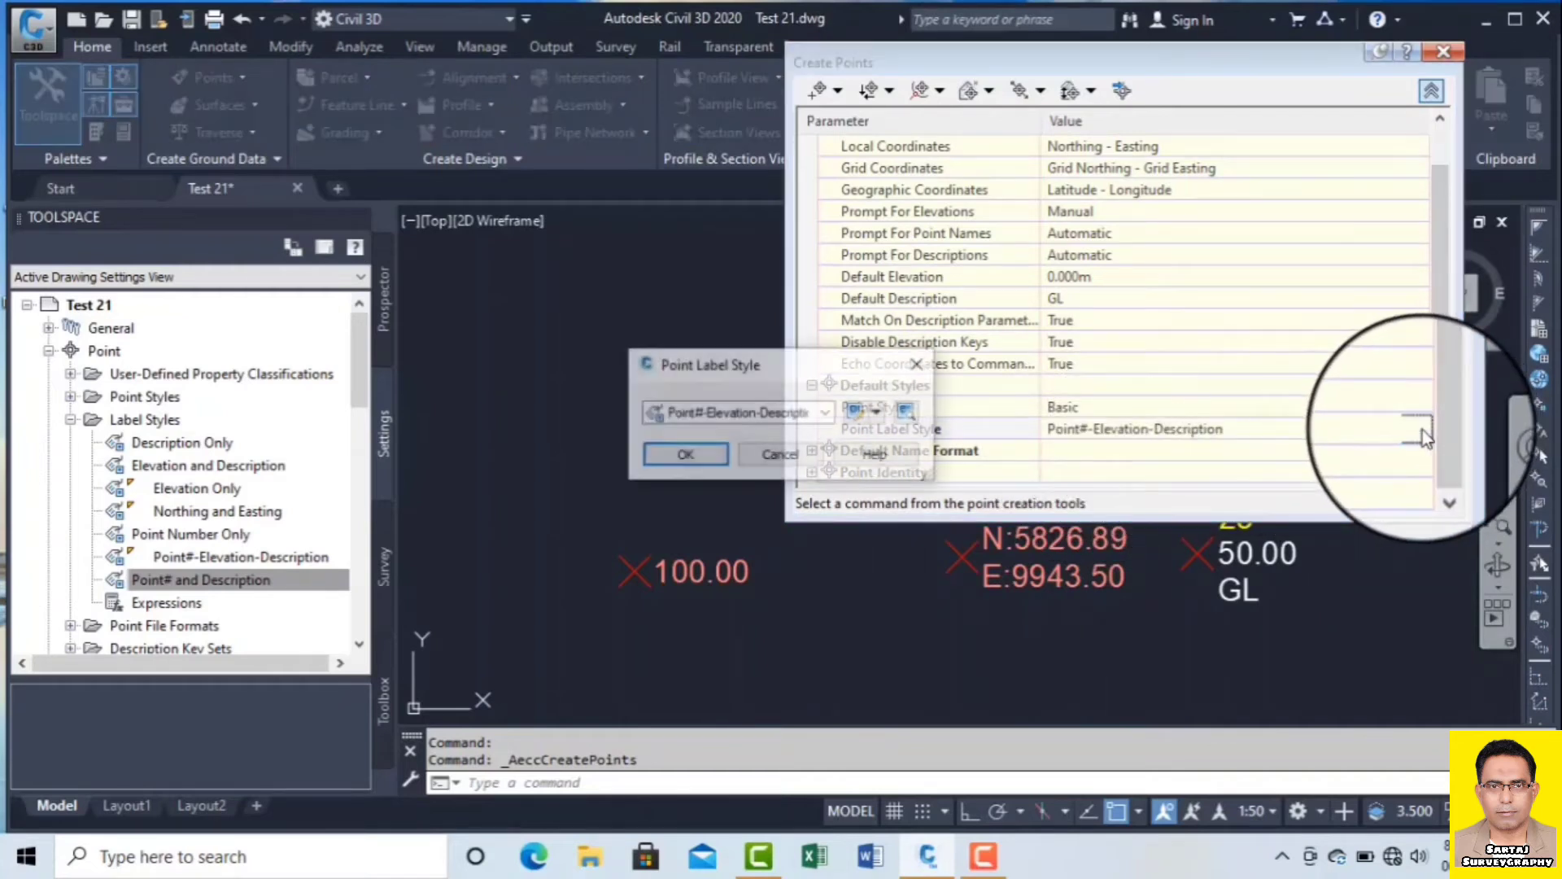
left_click(825, 413)
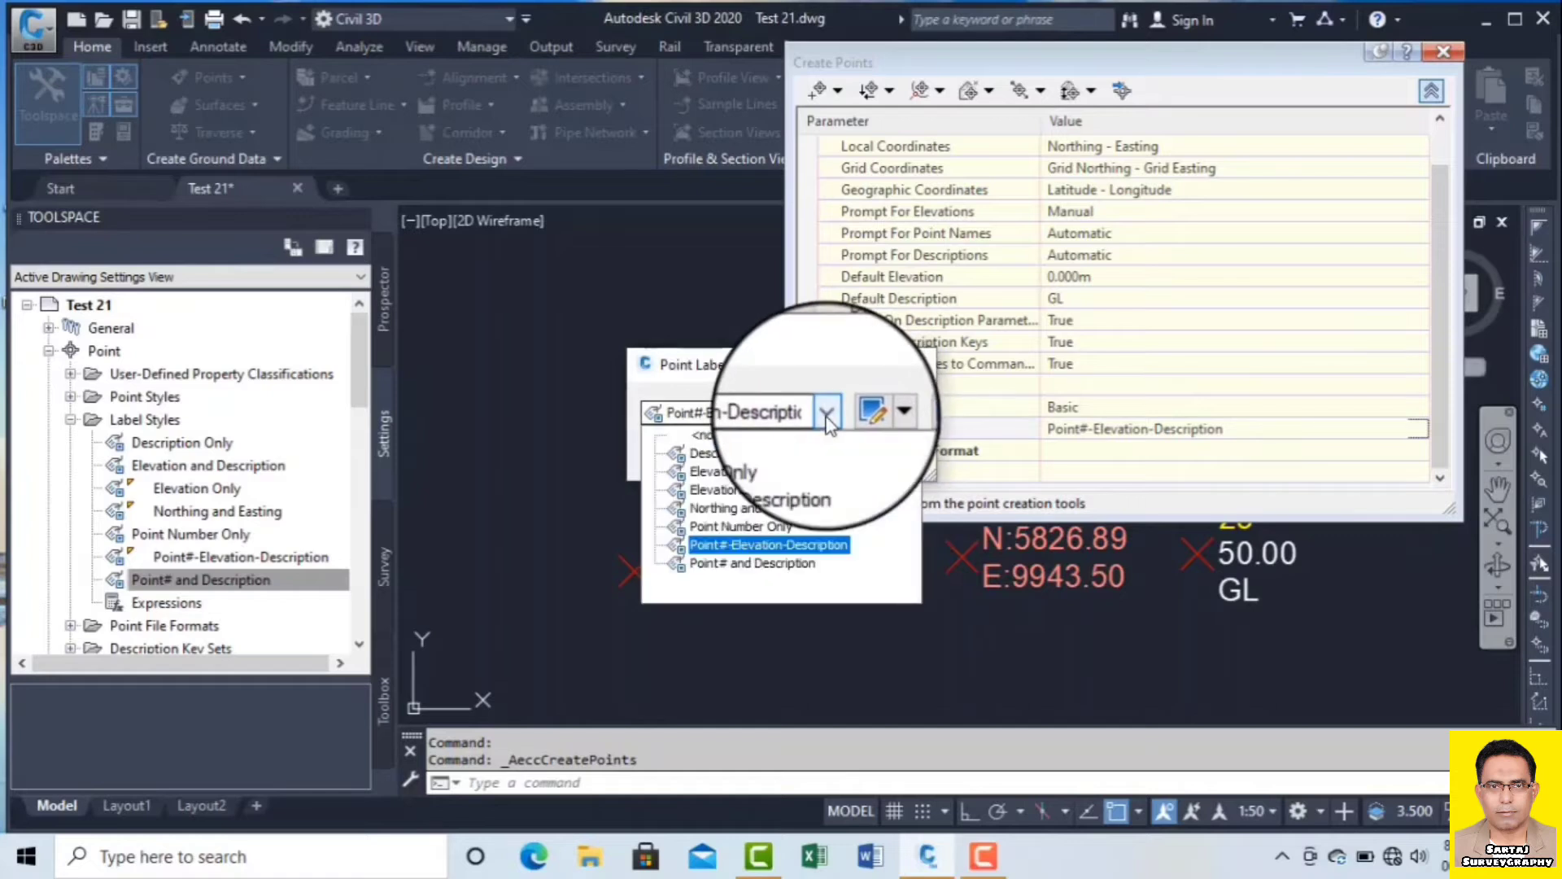
left_click(773, 509)
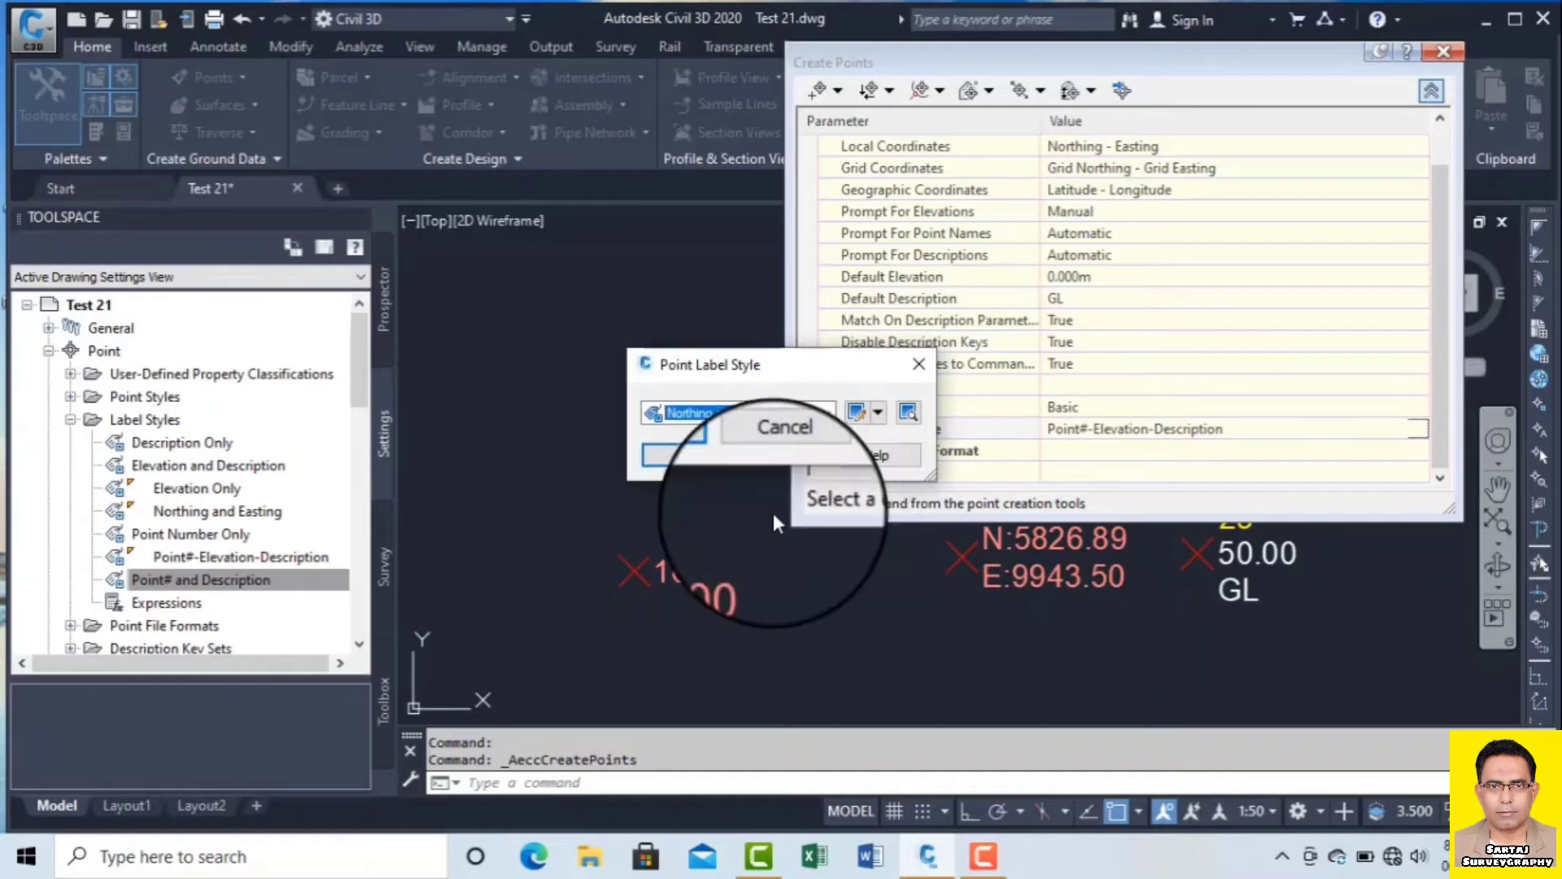
left_click(696, 459)
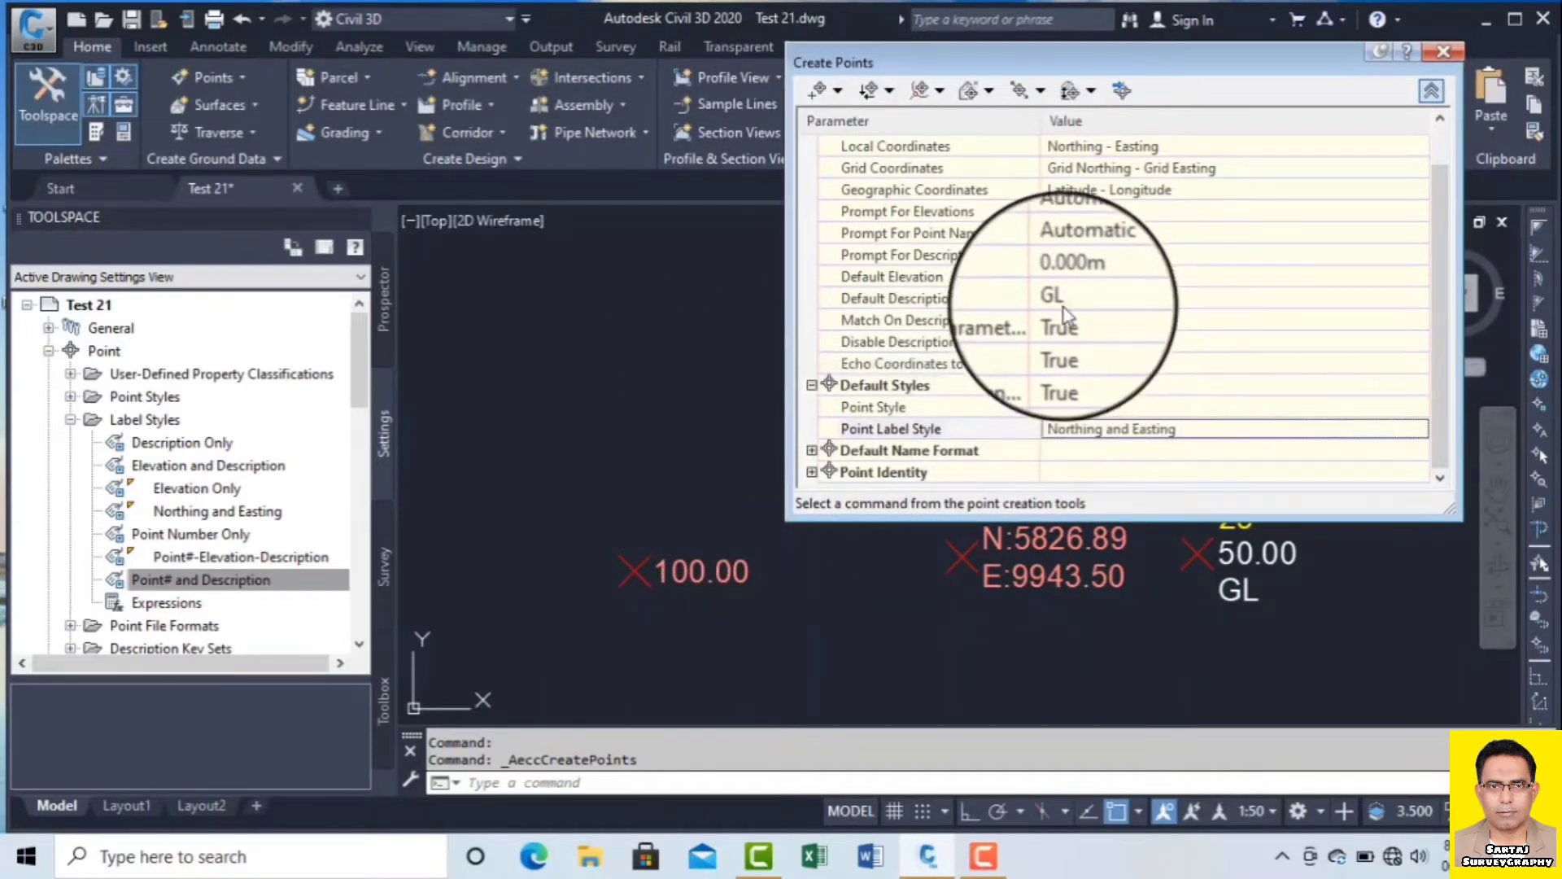
Set the default elevation to 400 m and manually create a point above the one labelled 100.00.
left_click(1075, 277)
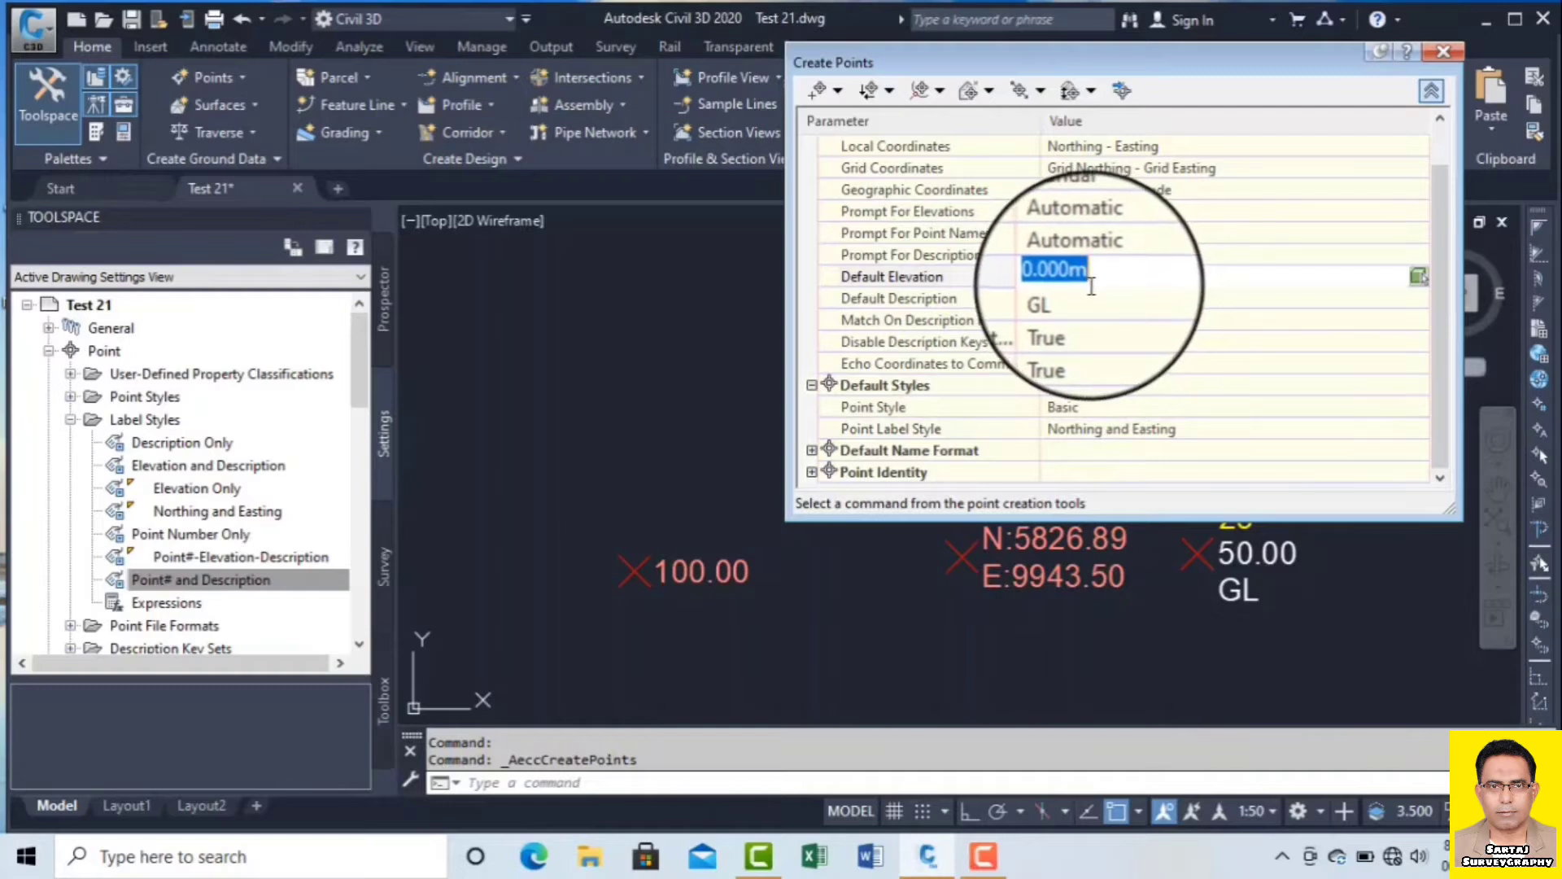
type("40")
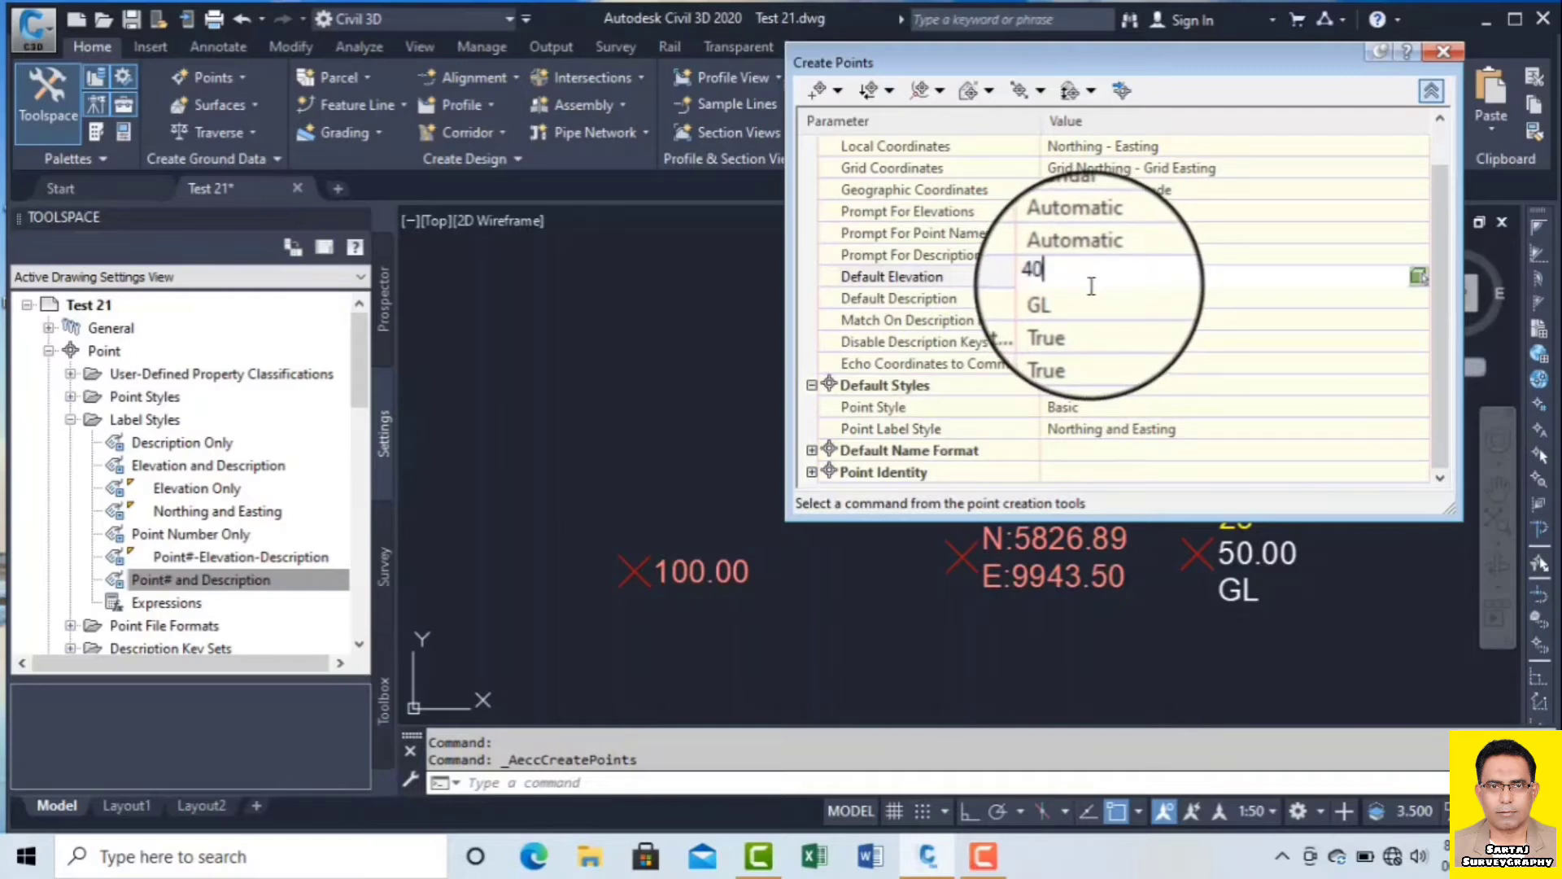
type("0")
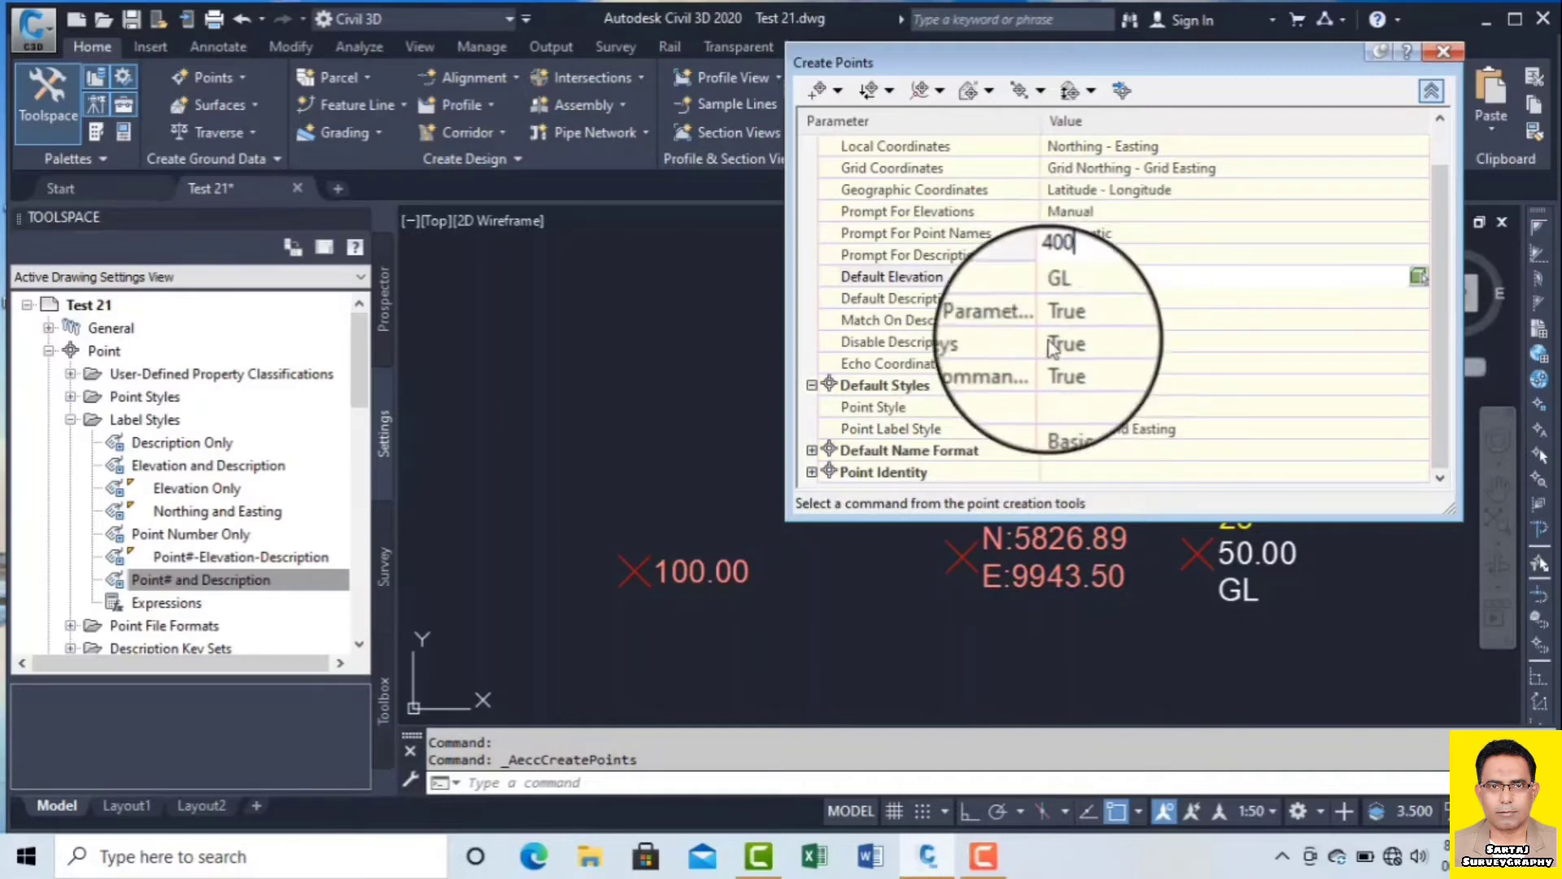
left_click(818, 95)
left_click(625, 464)
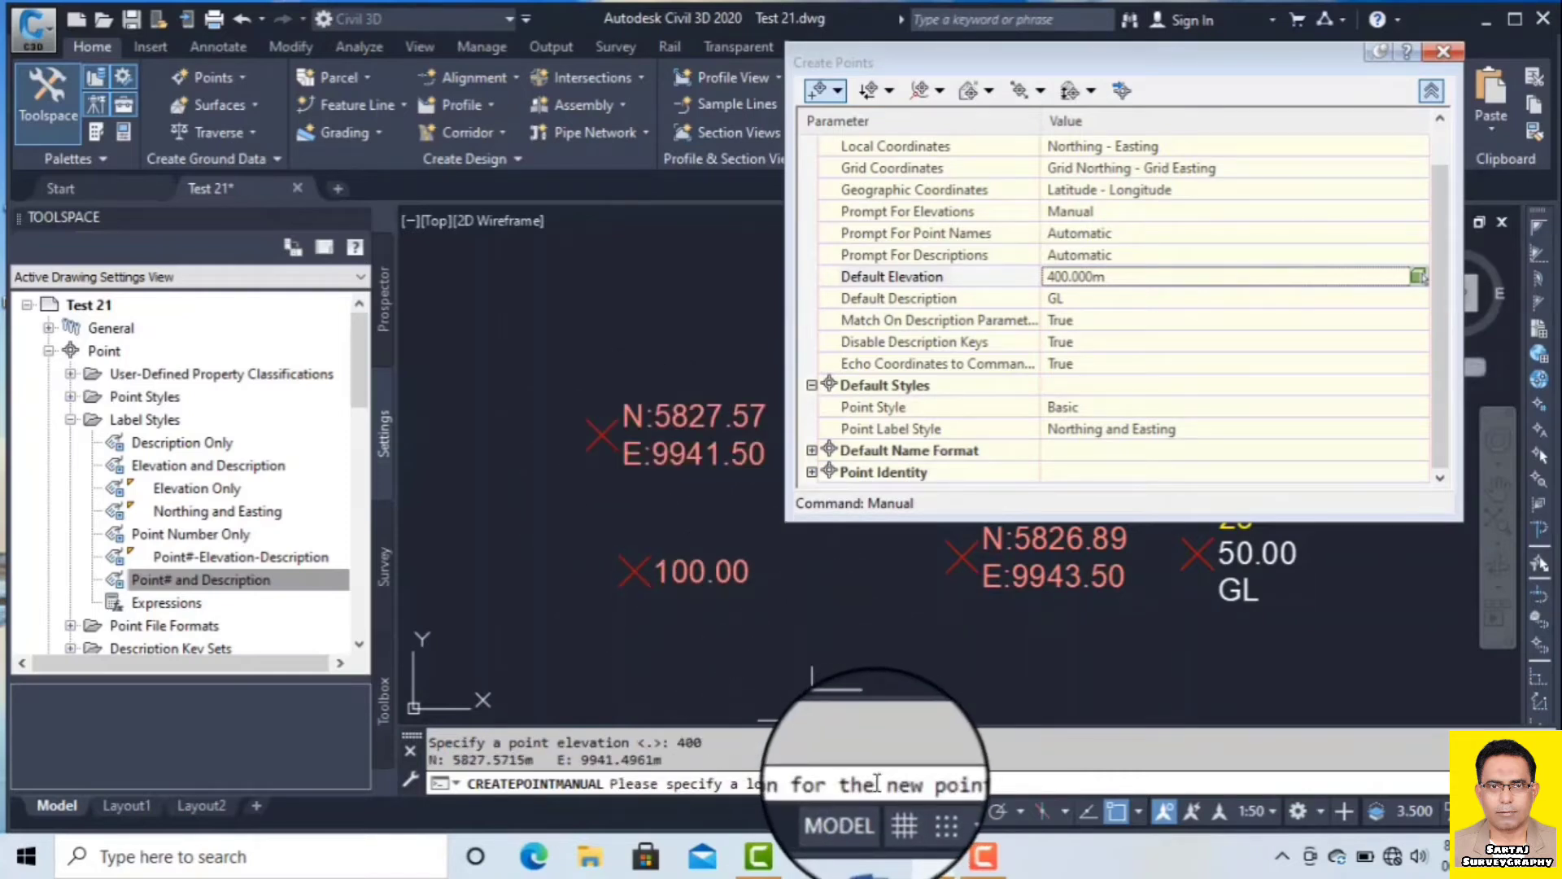
middle_click_drag(665, 453, 601, 446)
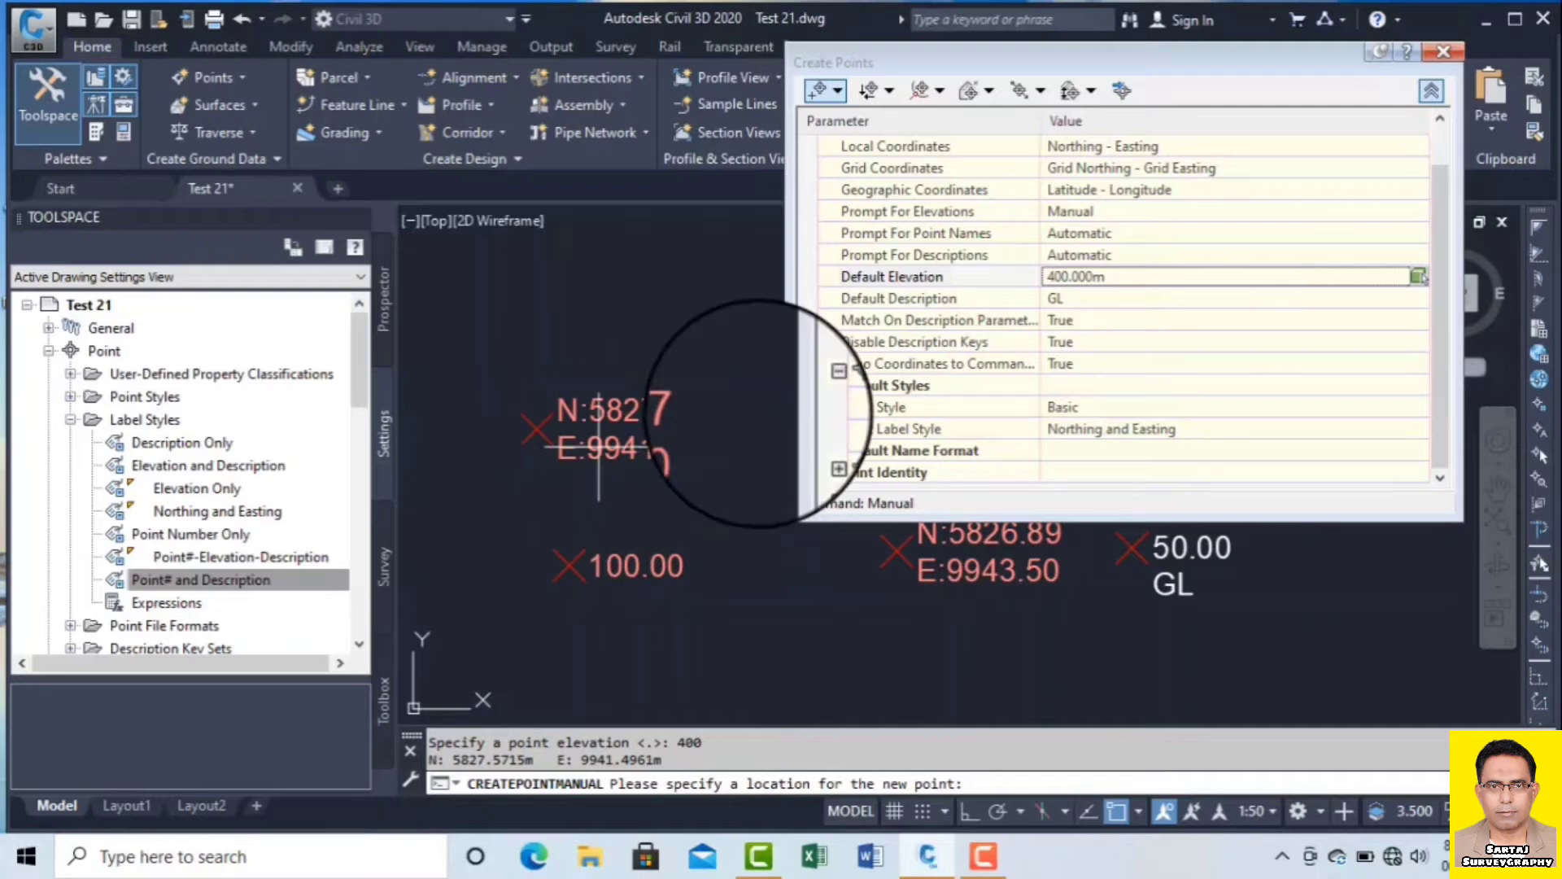
Set Prompt For Elevations to Automatic and the default point label style to Elevation and Description.
left_click(1091, 211)
left_click(1094, 235)
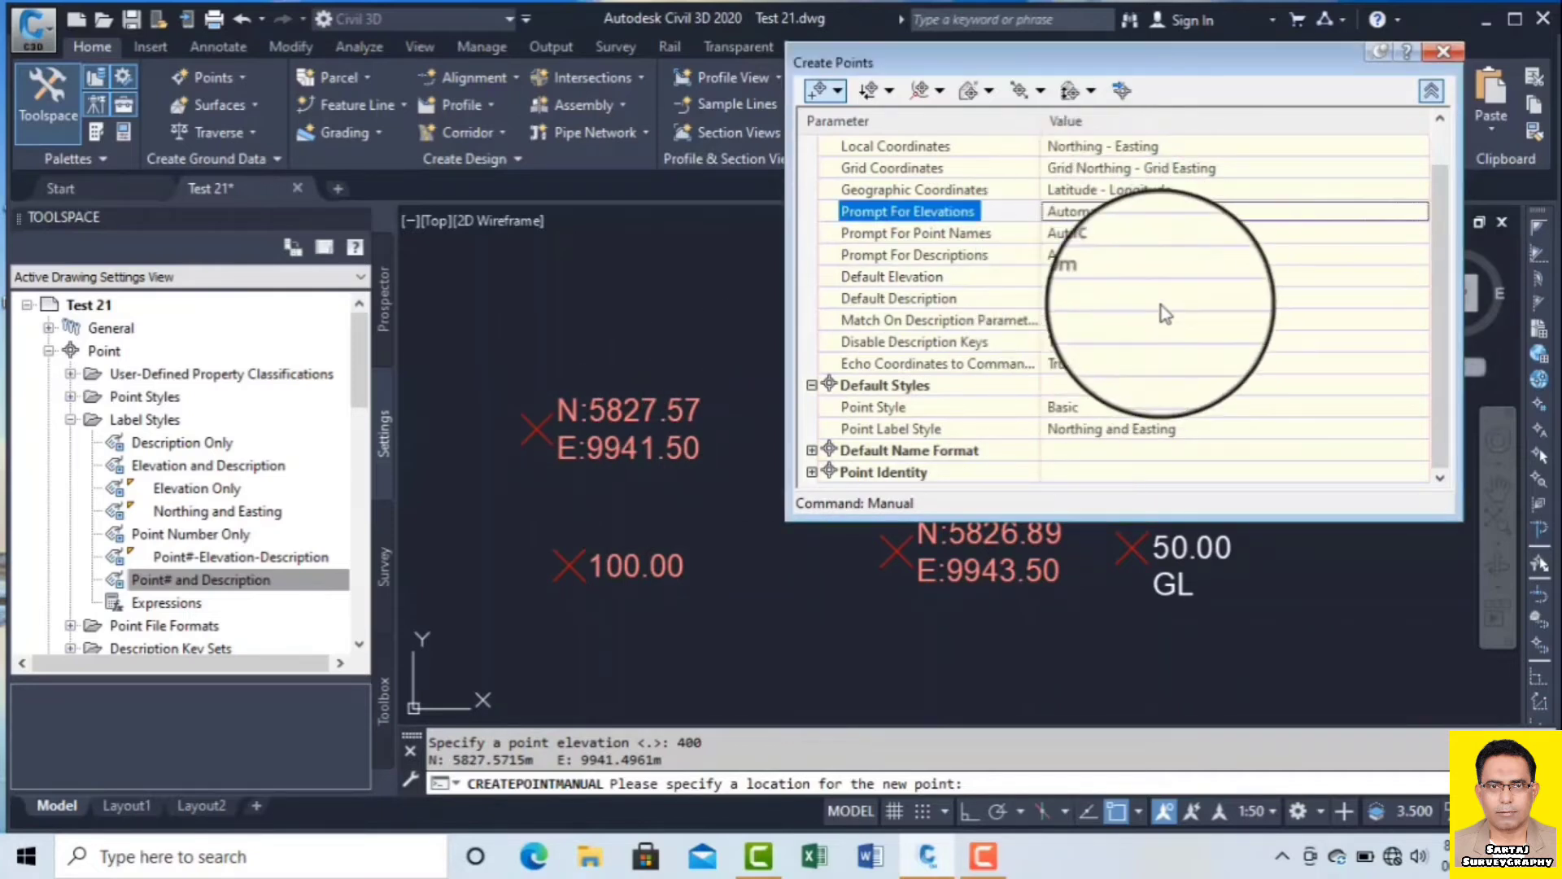
left_click(1088, 431)
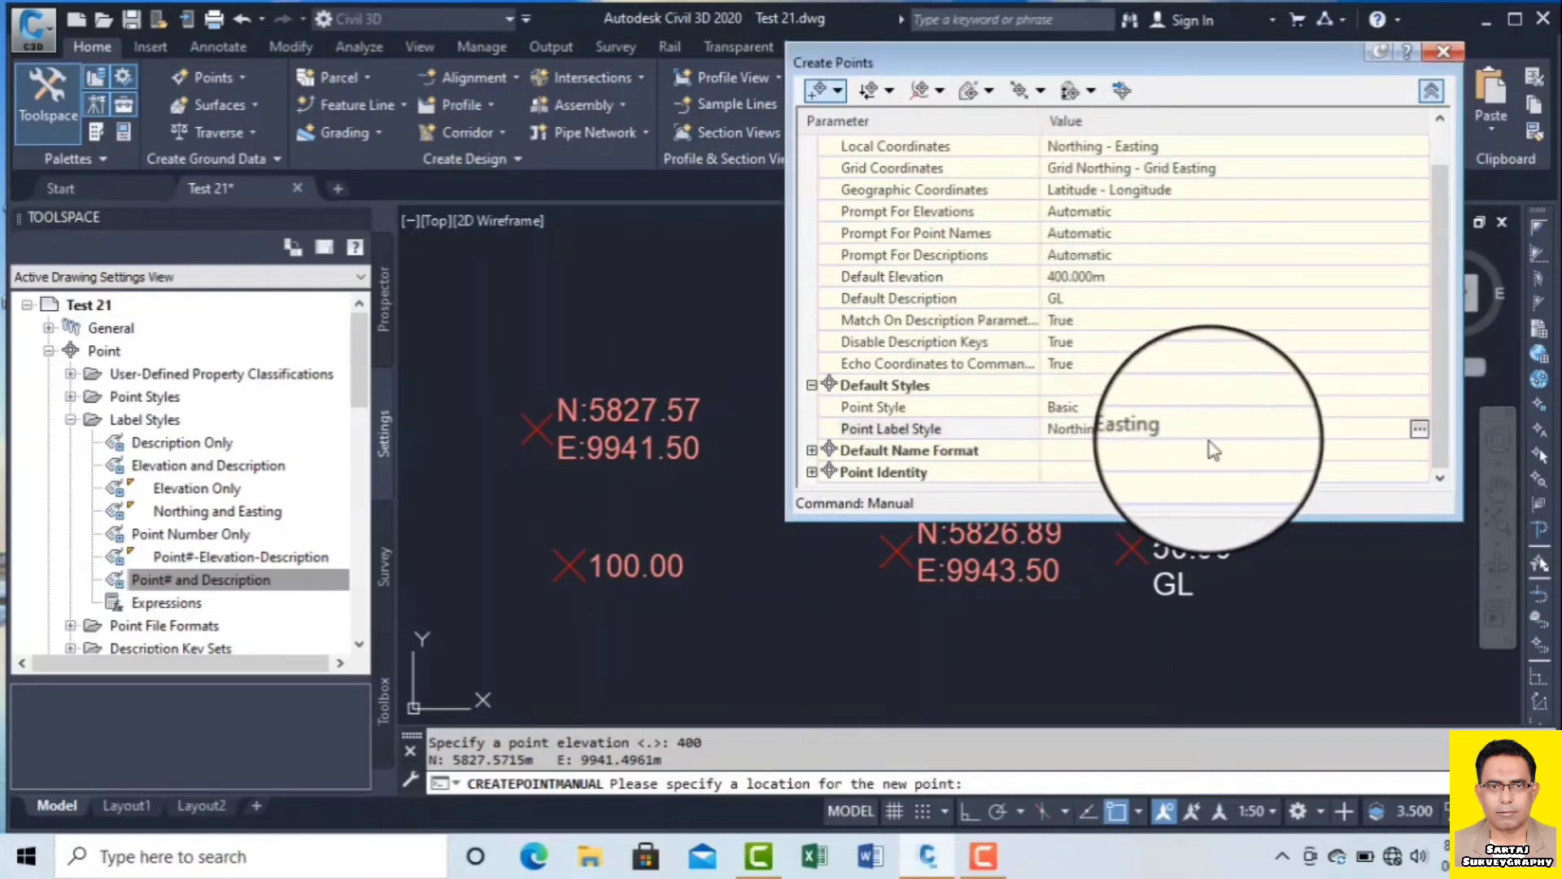
left_click(1420, 434)
left_click(826, 411)
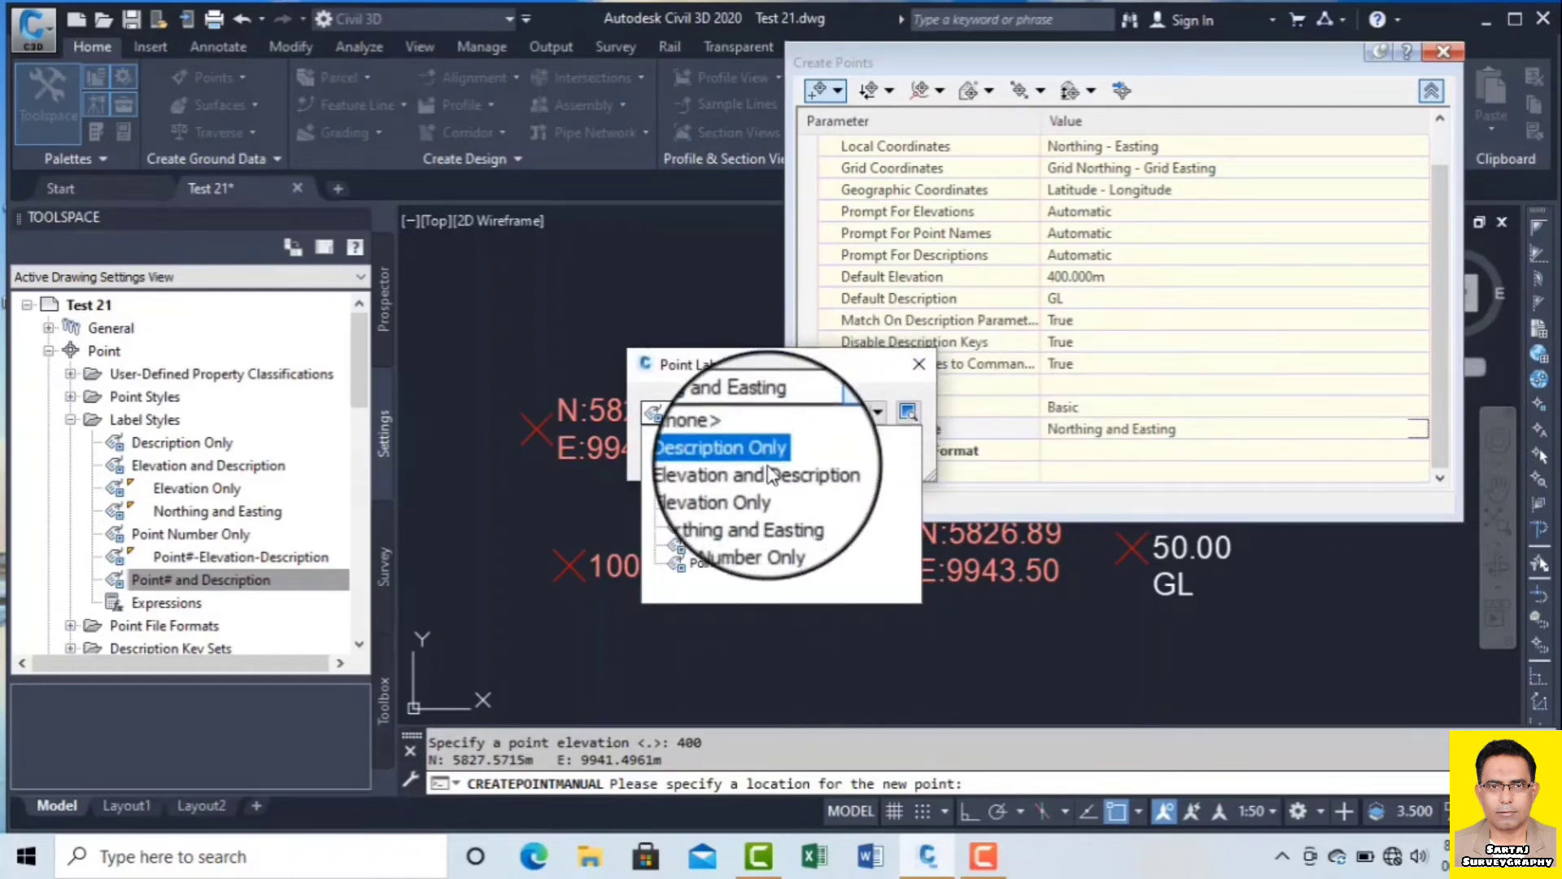
left_click(799, 472)
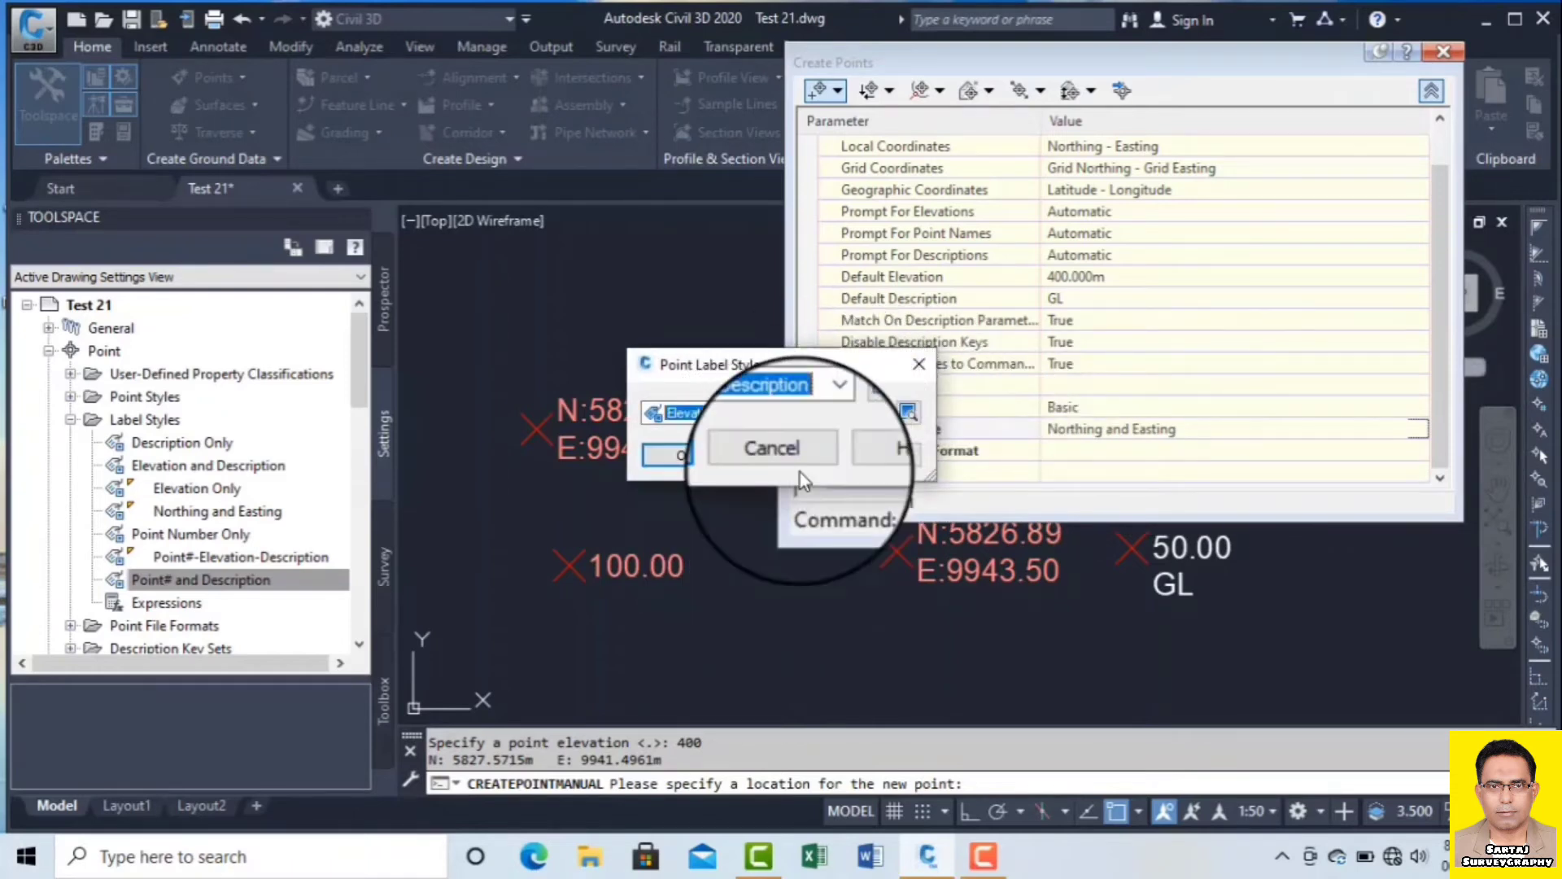
left_click(680, 457)
Manually create a point below the one labelled 100.00, end the command and close the Create Points window.
left_click(732, 659)
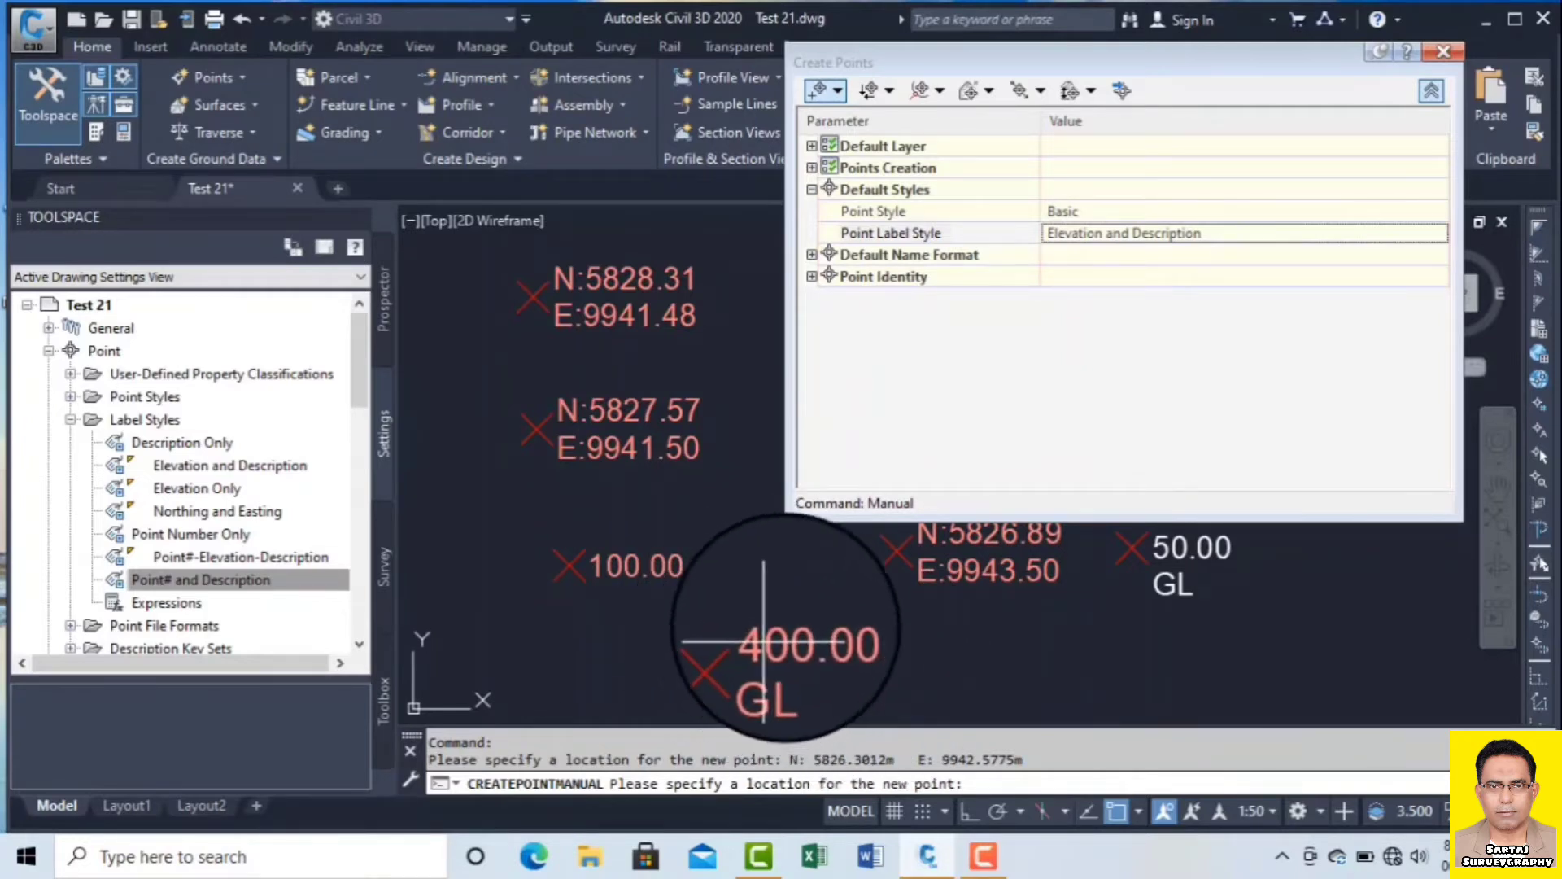
key("Escape")
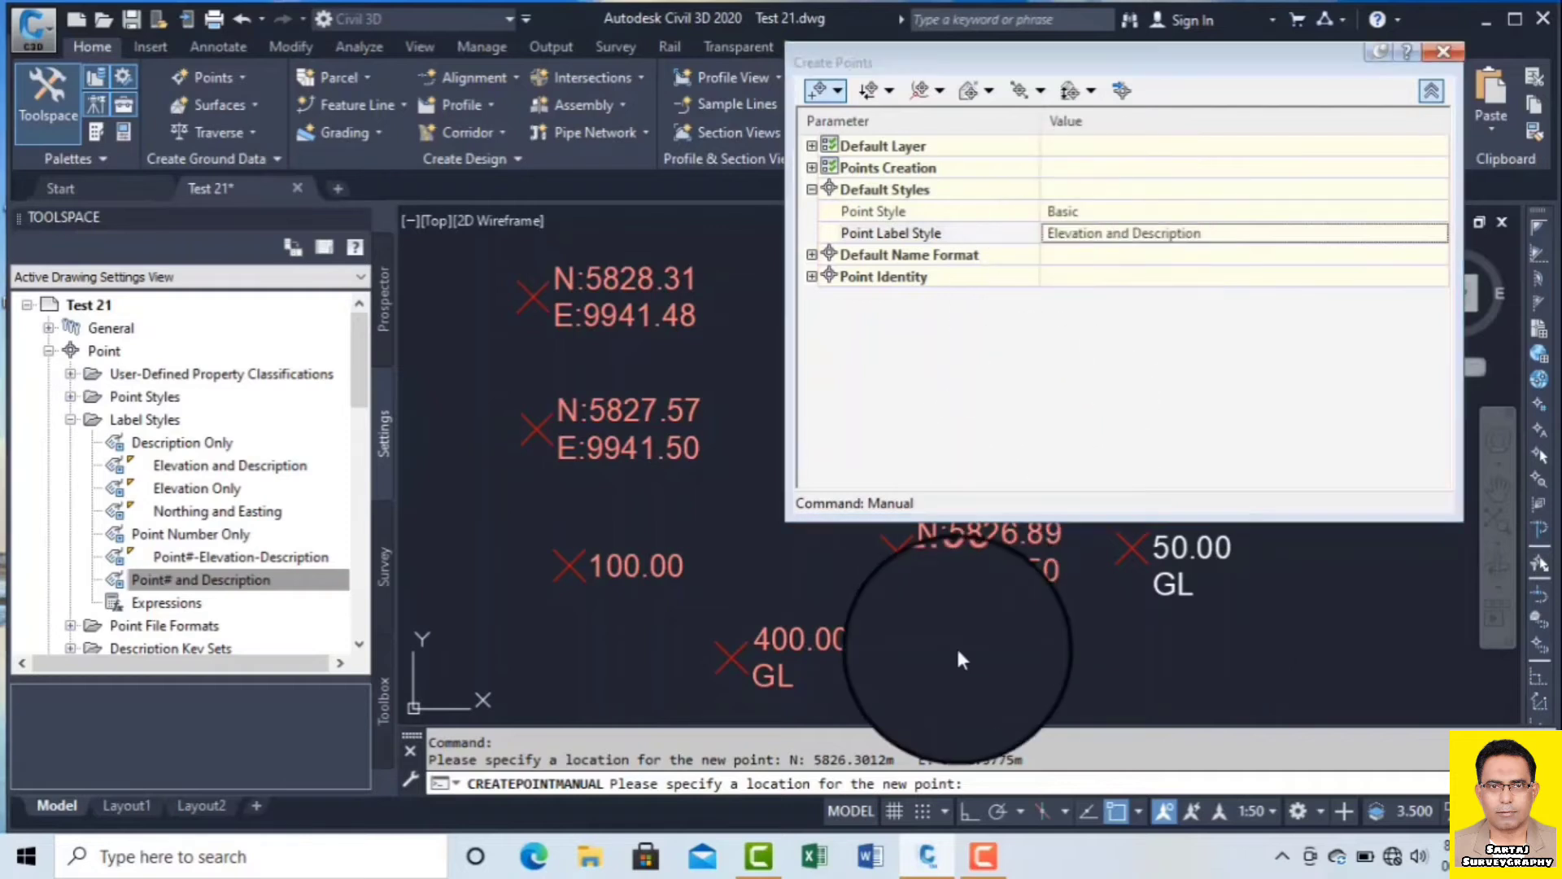
left_click(1246, 233)
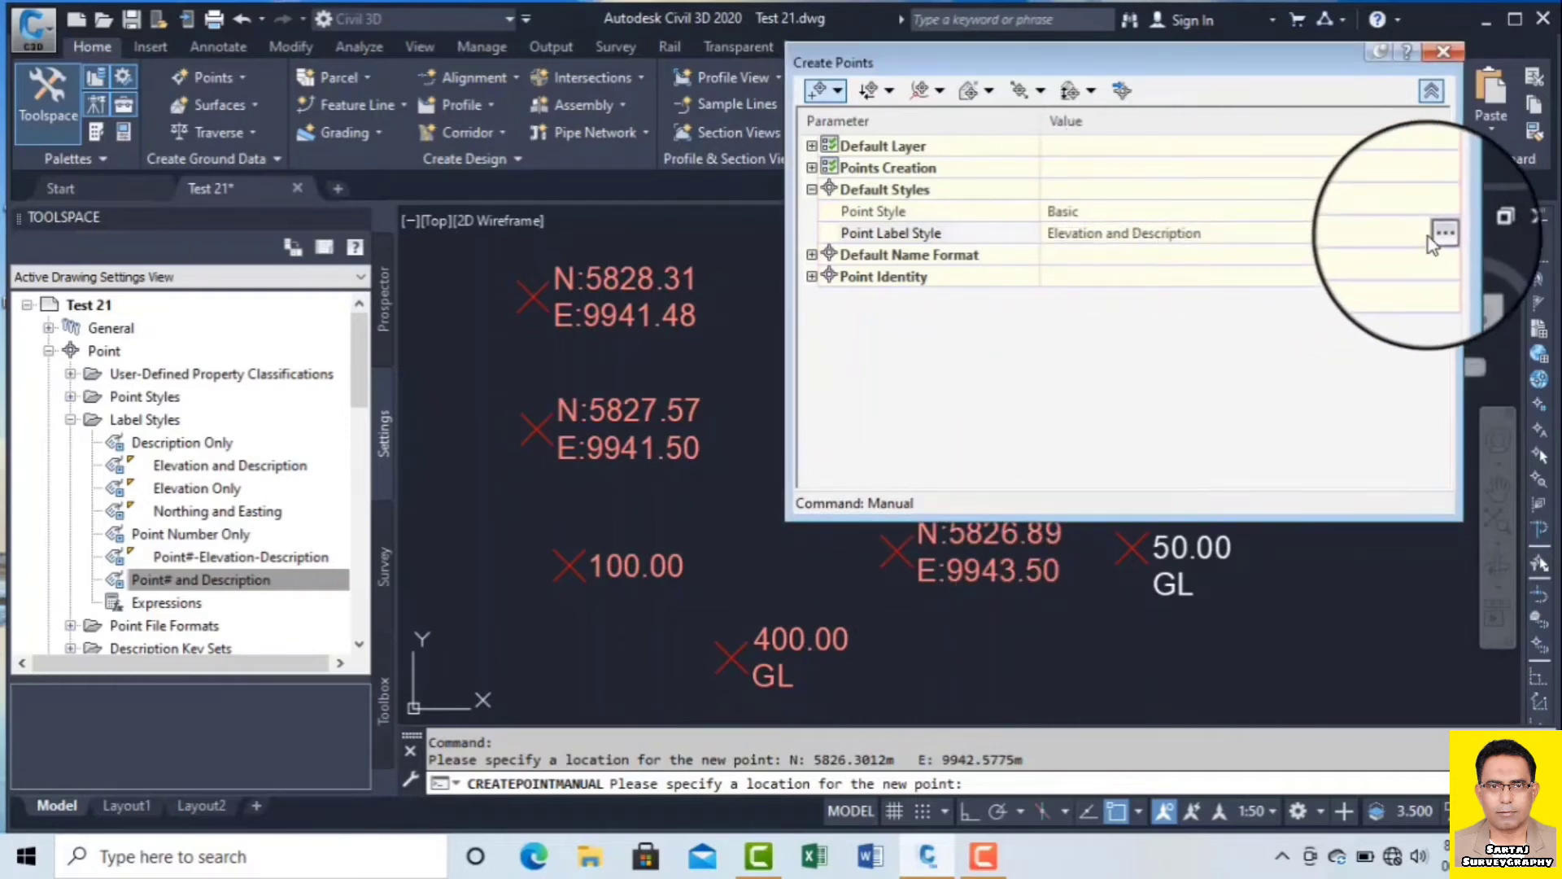
left_click(1444, 51)
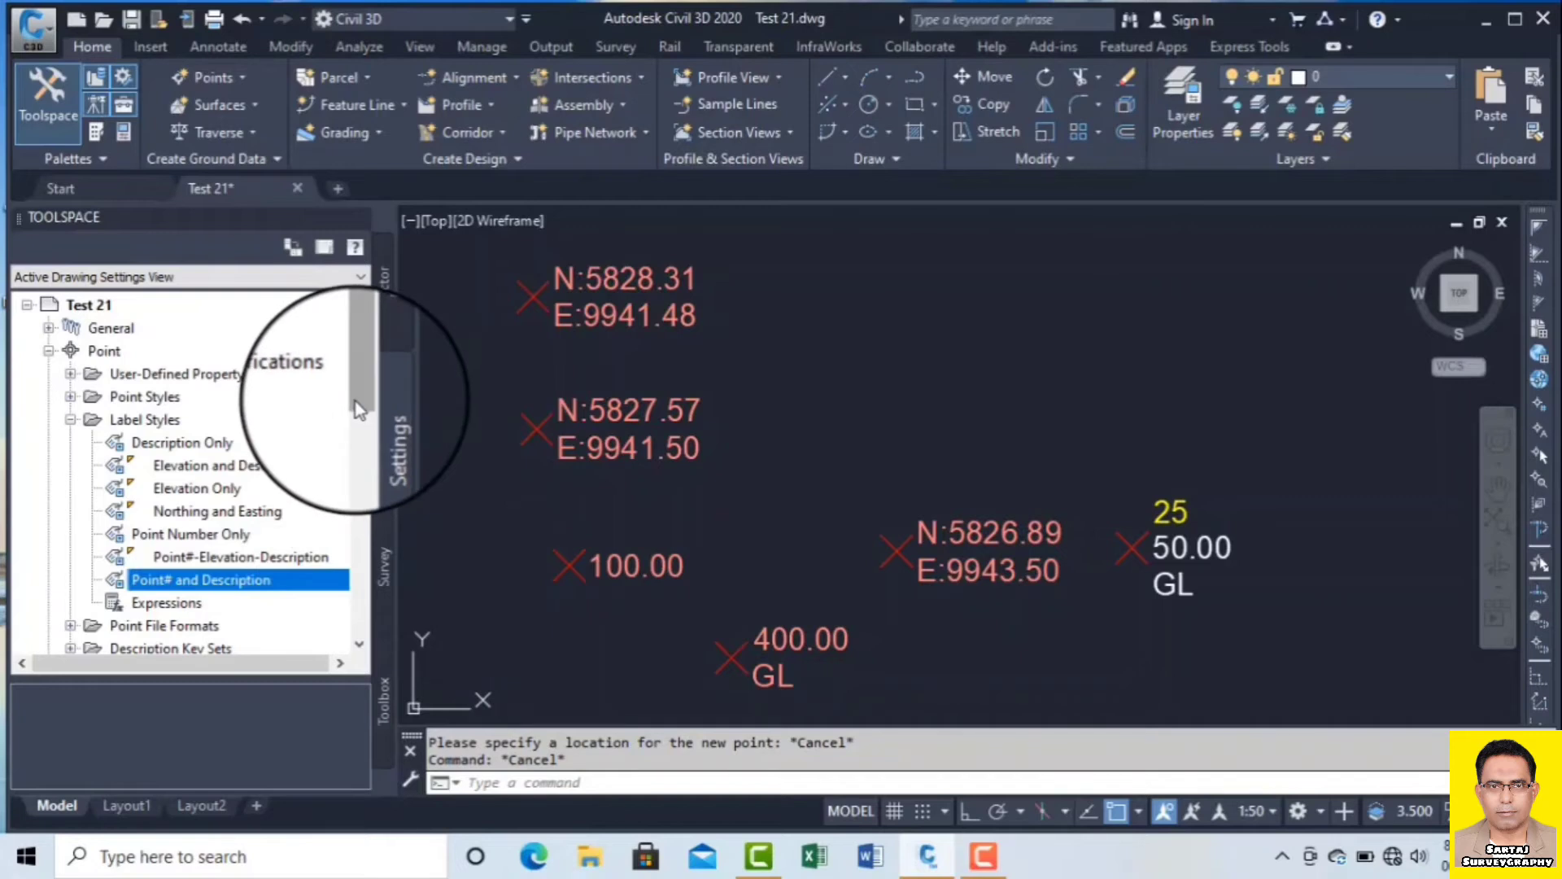
scroll(358, 407, "down", 3)
left_click(571, 423)
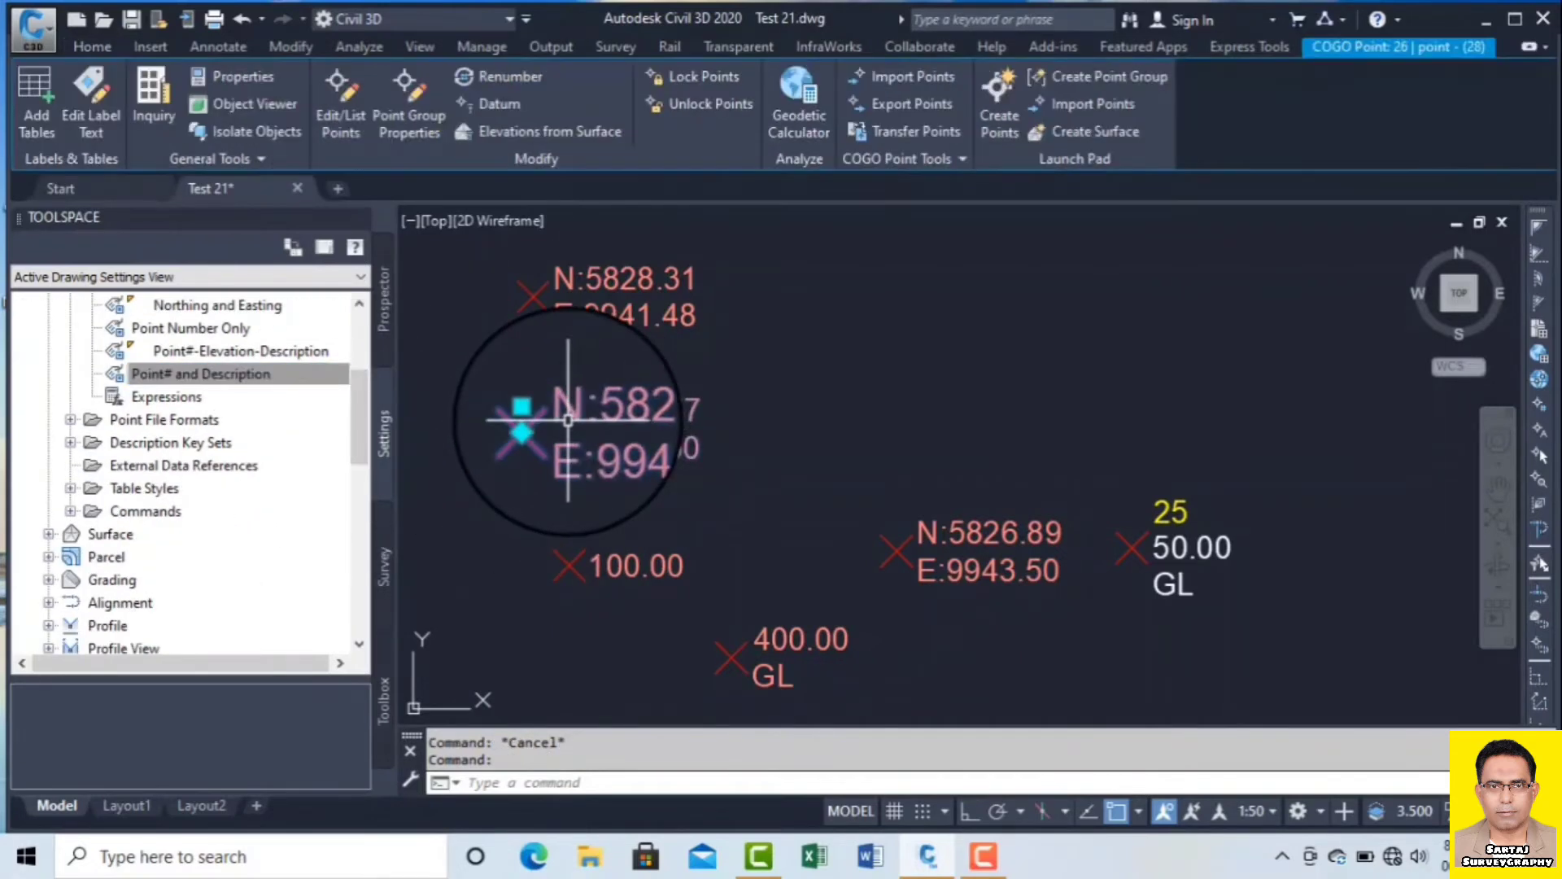
left_click(317, 376)
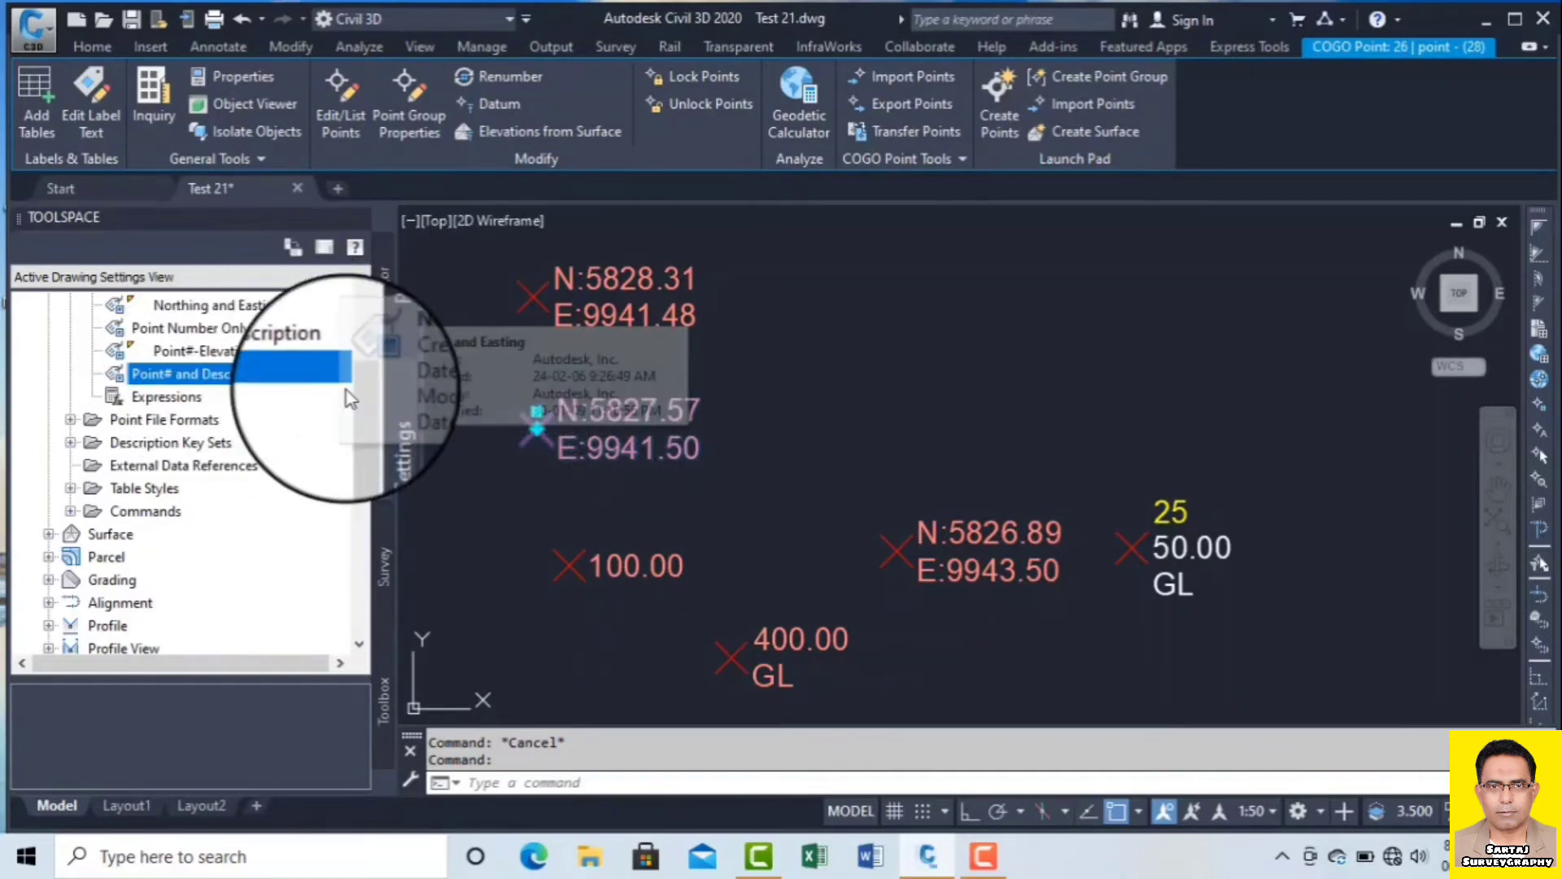
scroll(358, 387, "up", 2)
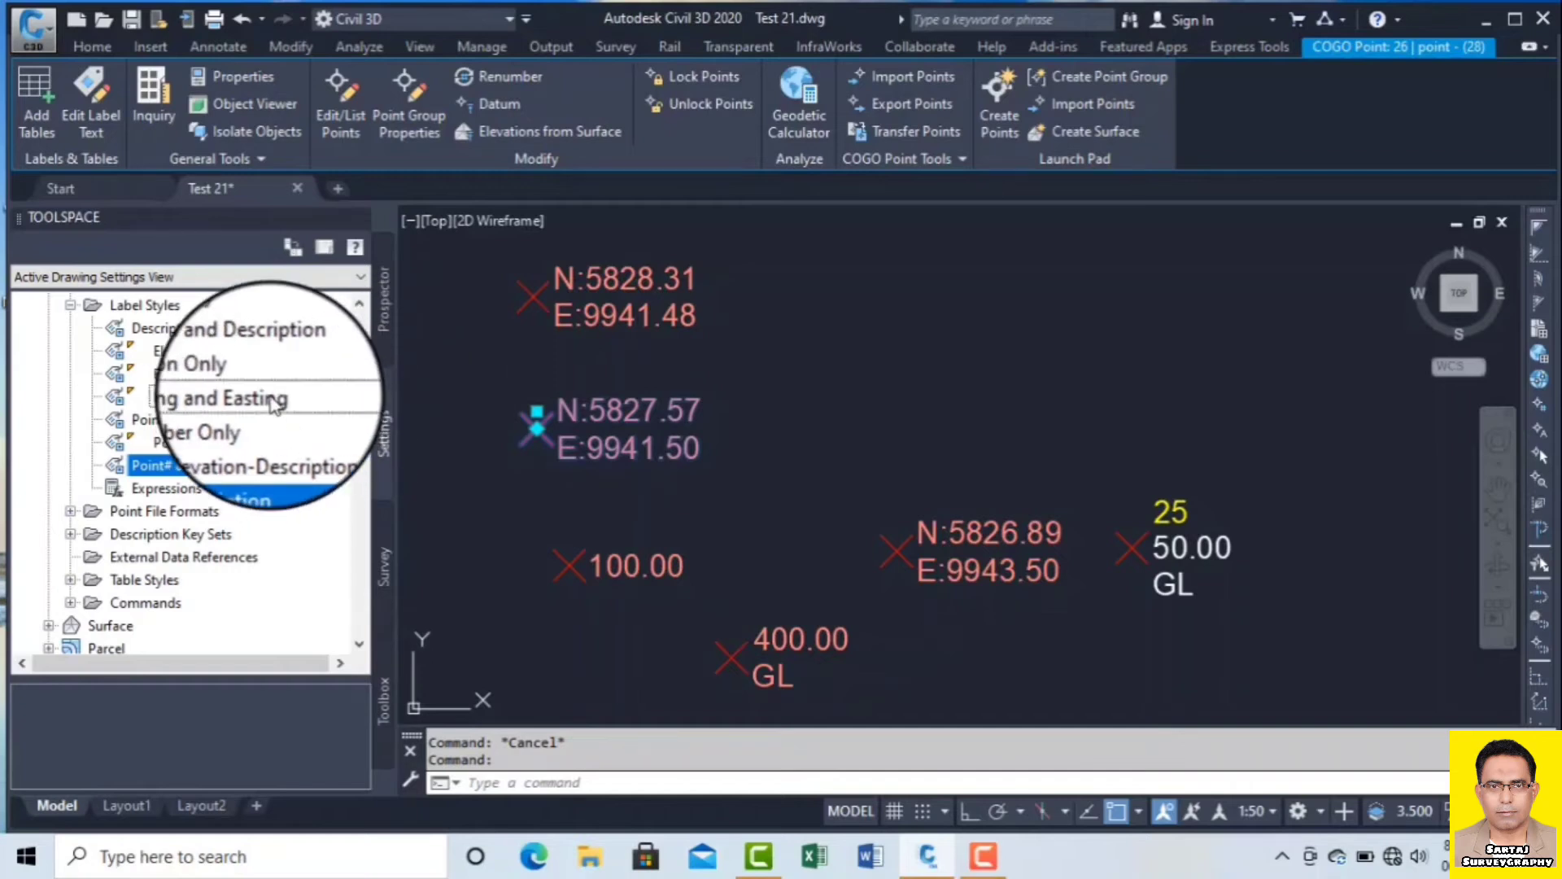
left_click(248, 374)
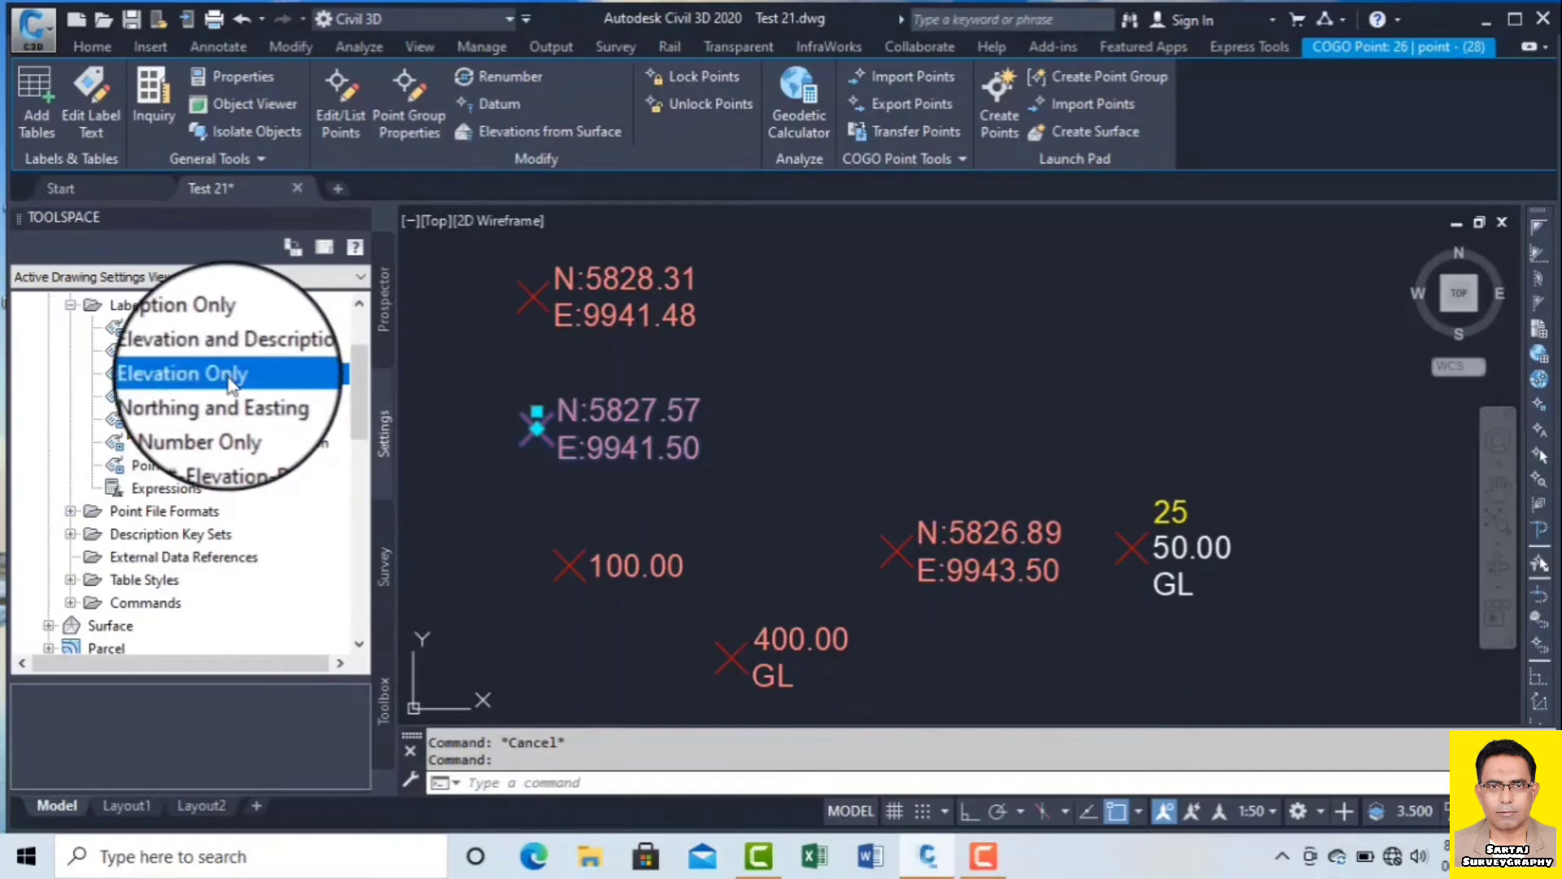
left_click(252, 359)
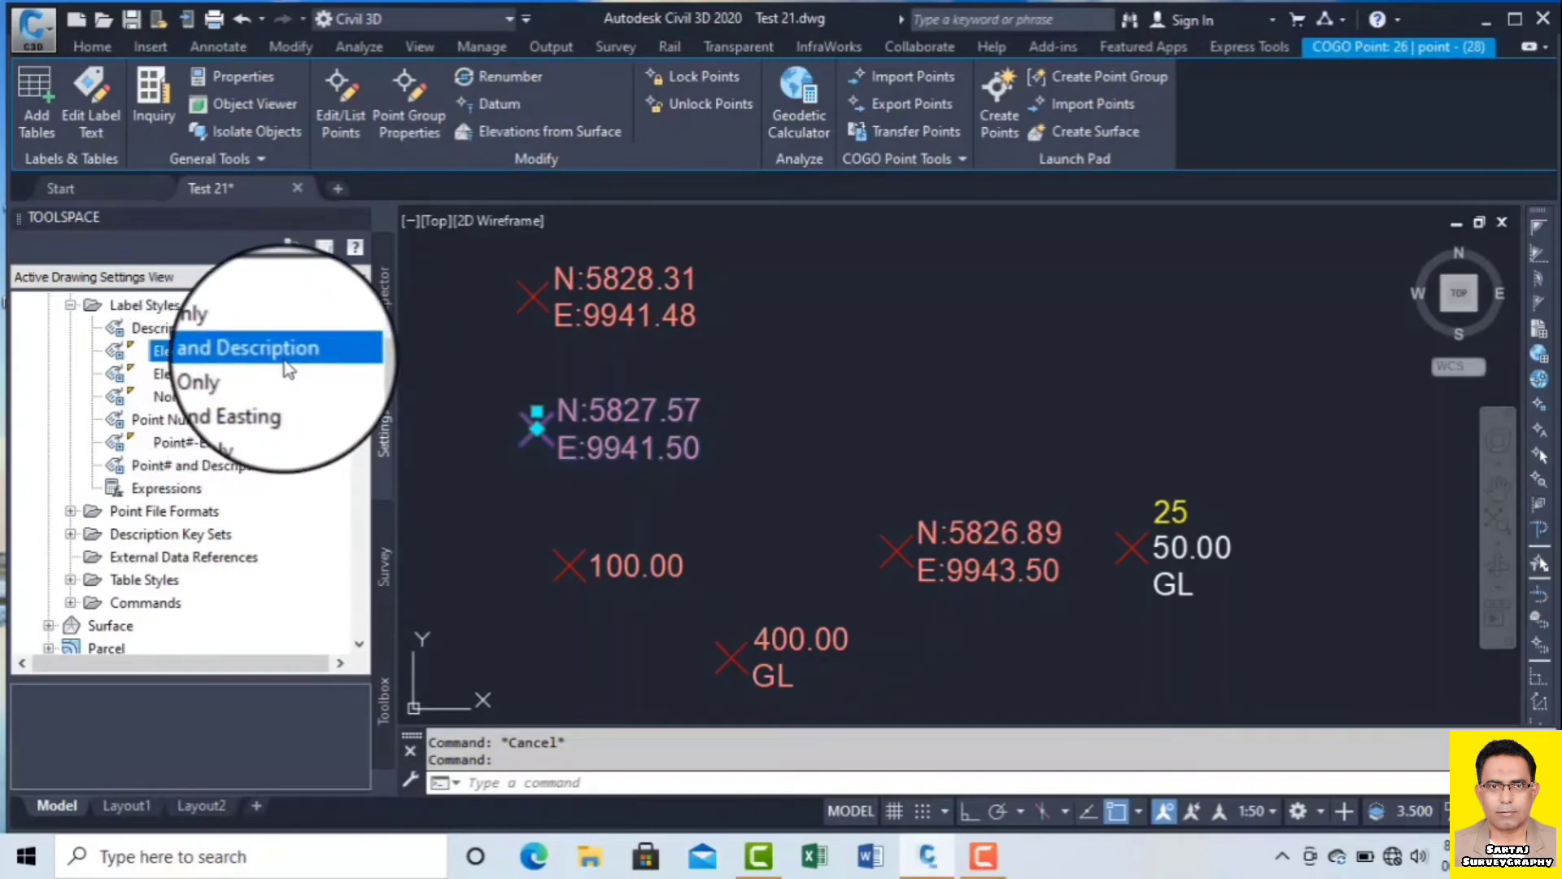
Copy the Northing and Easting point label style and name the copy "Northing and Easting ele".
left_click(254, 402)
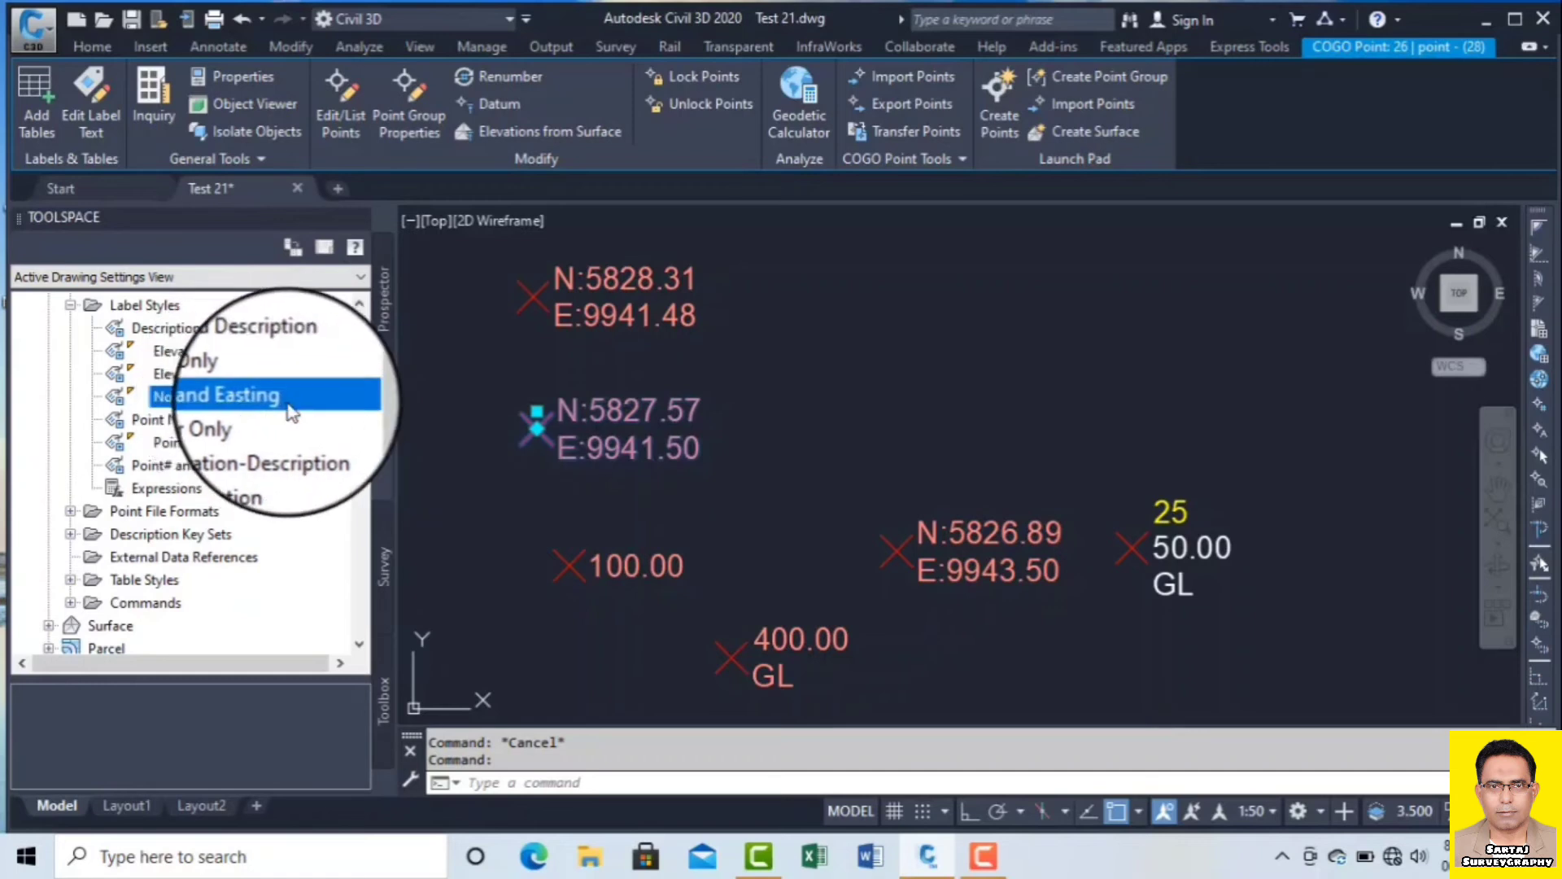
right_click(292, 404)
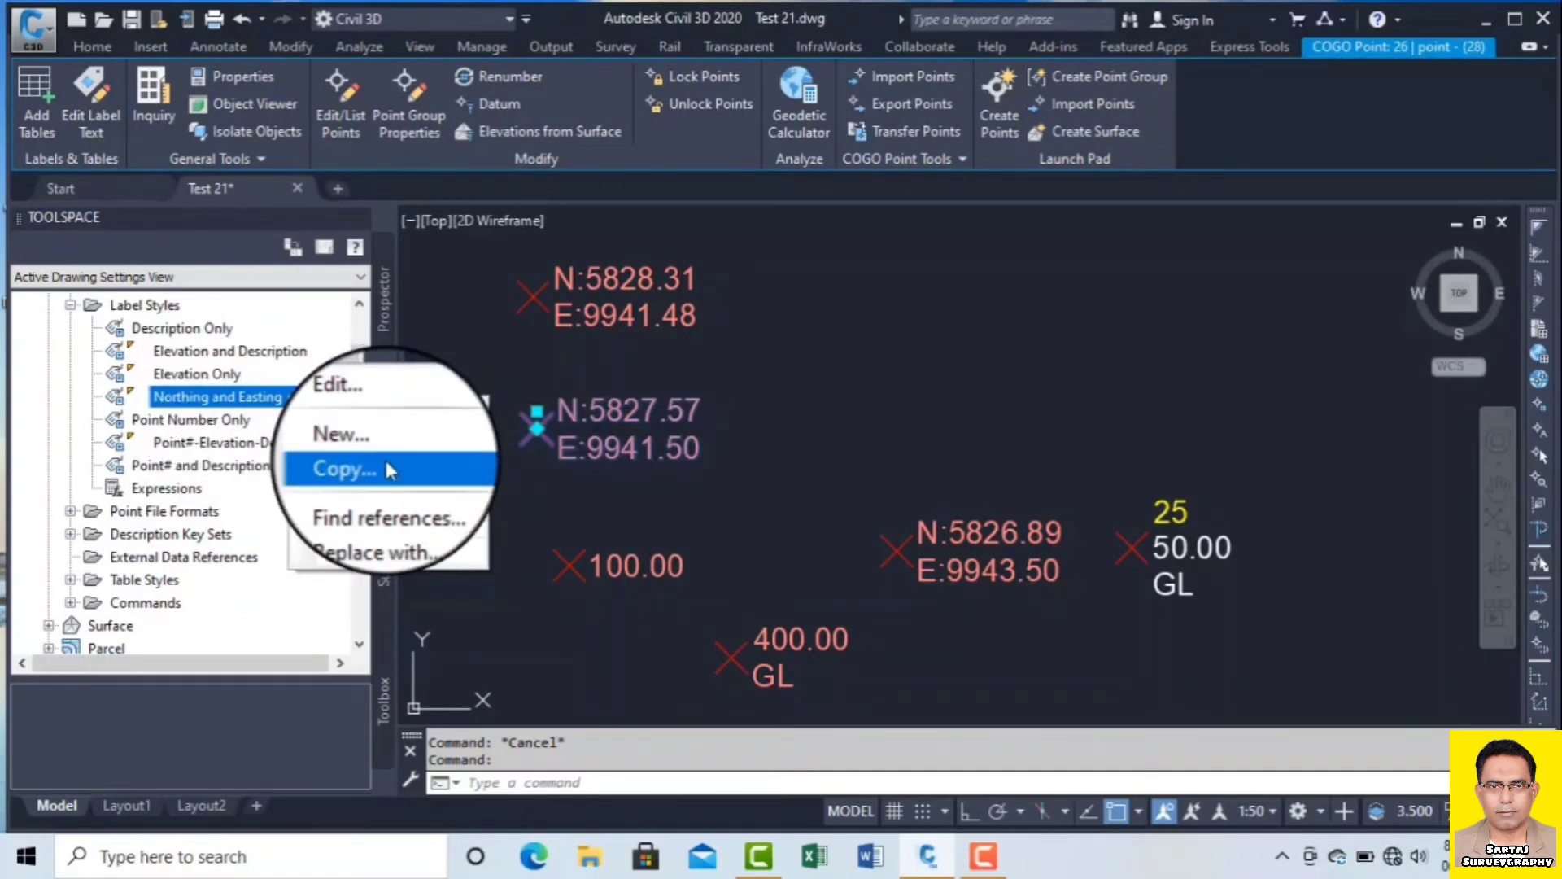
left_click(385, 464)
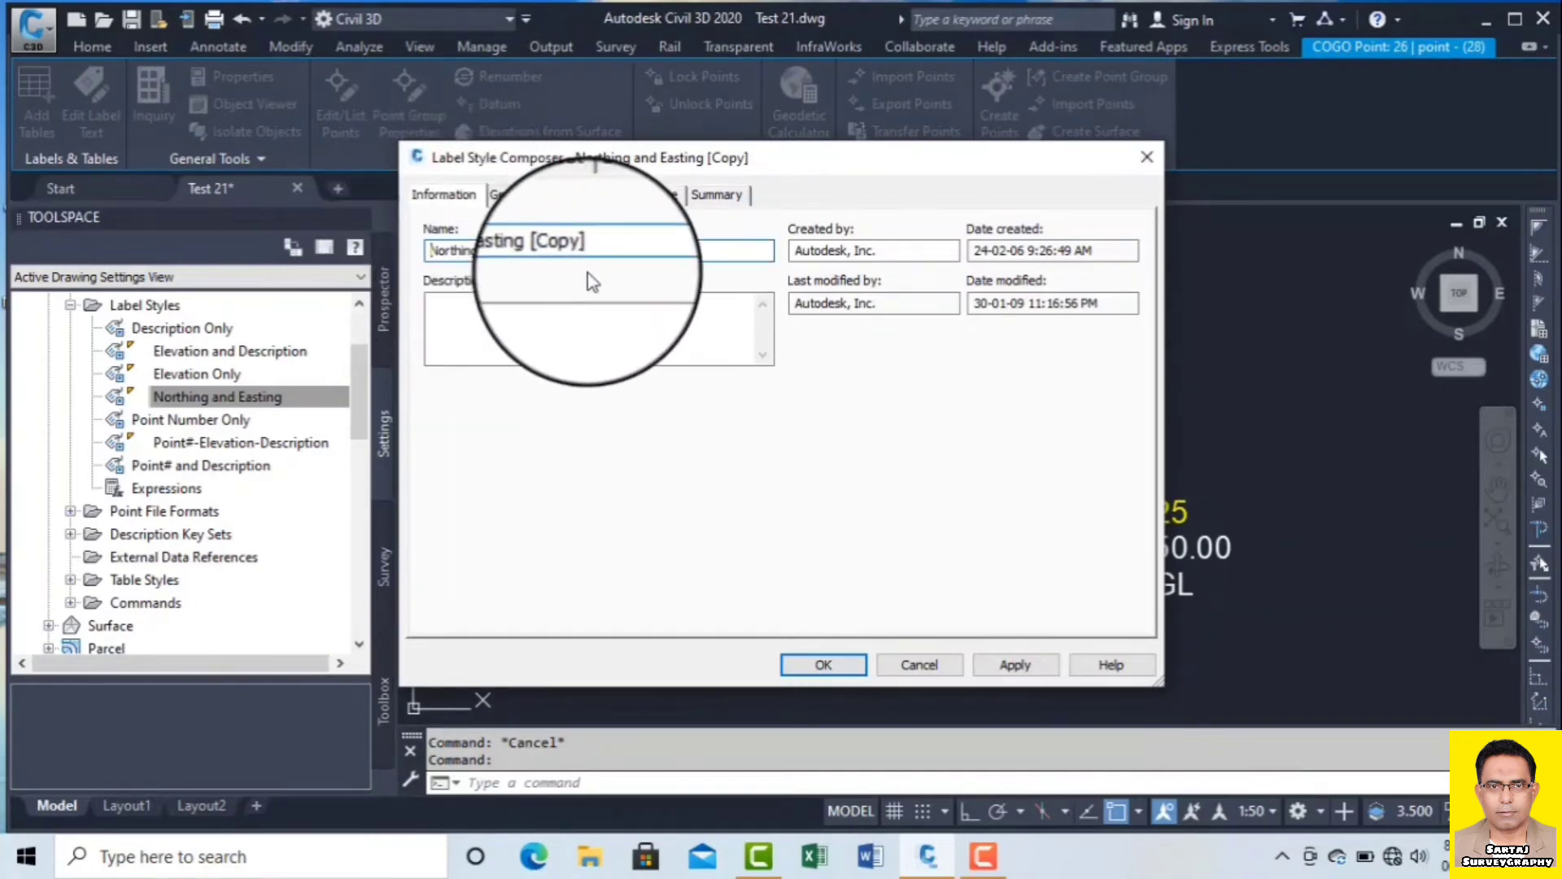
left_click_drag(549, 250, 680, 266)
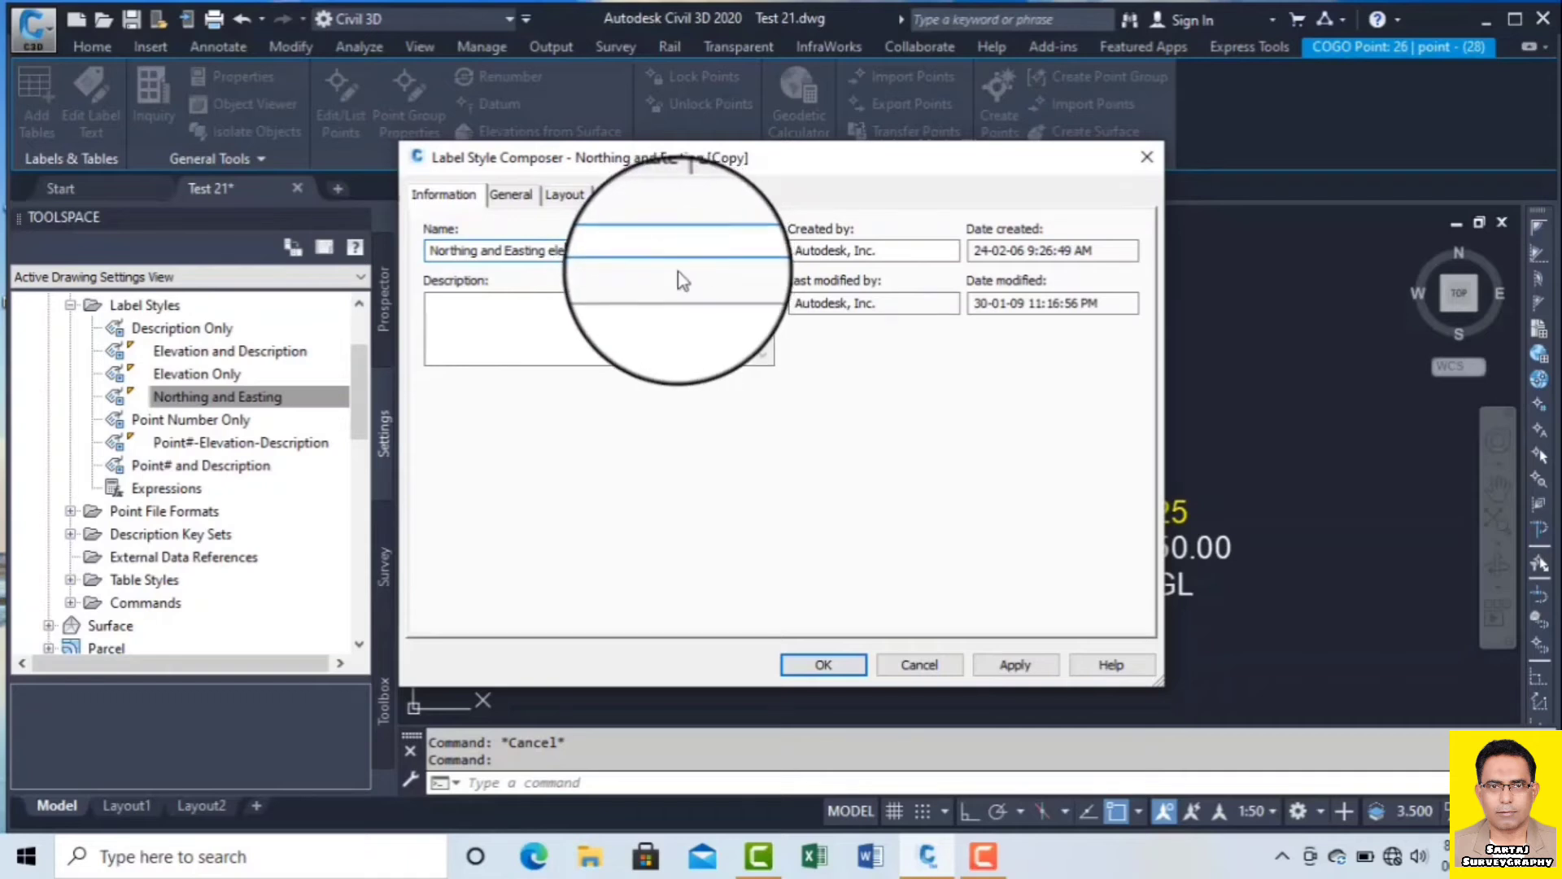
Add a third line reading "Ele =" below the easting in the new label style's Northing and Easting text contents.
left_click(565, 197)
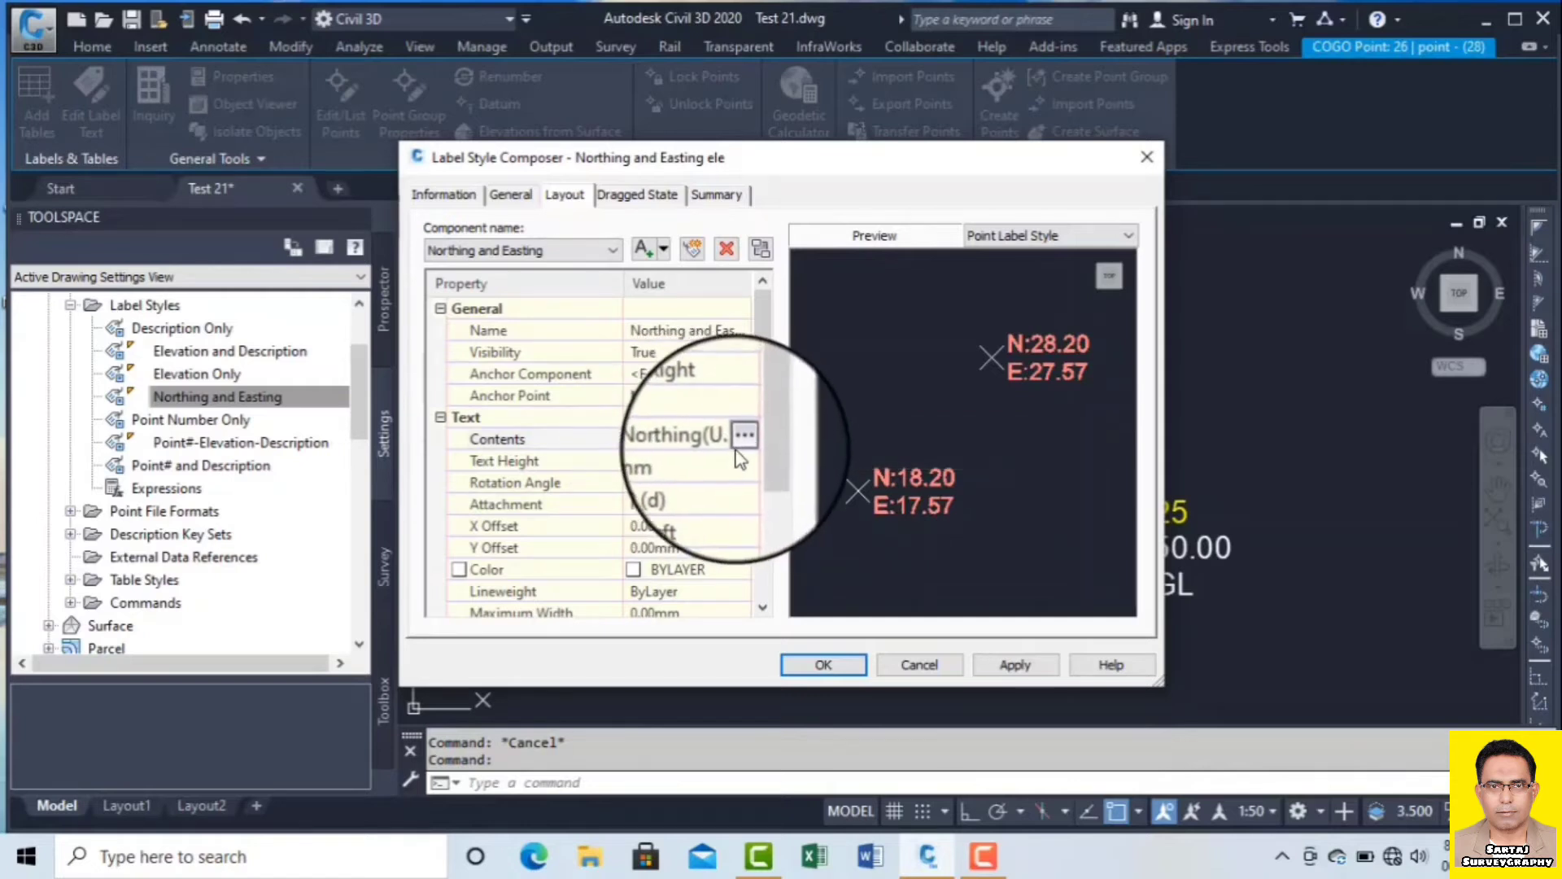
left_click(743, 440)
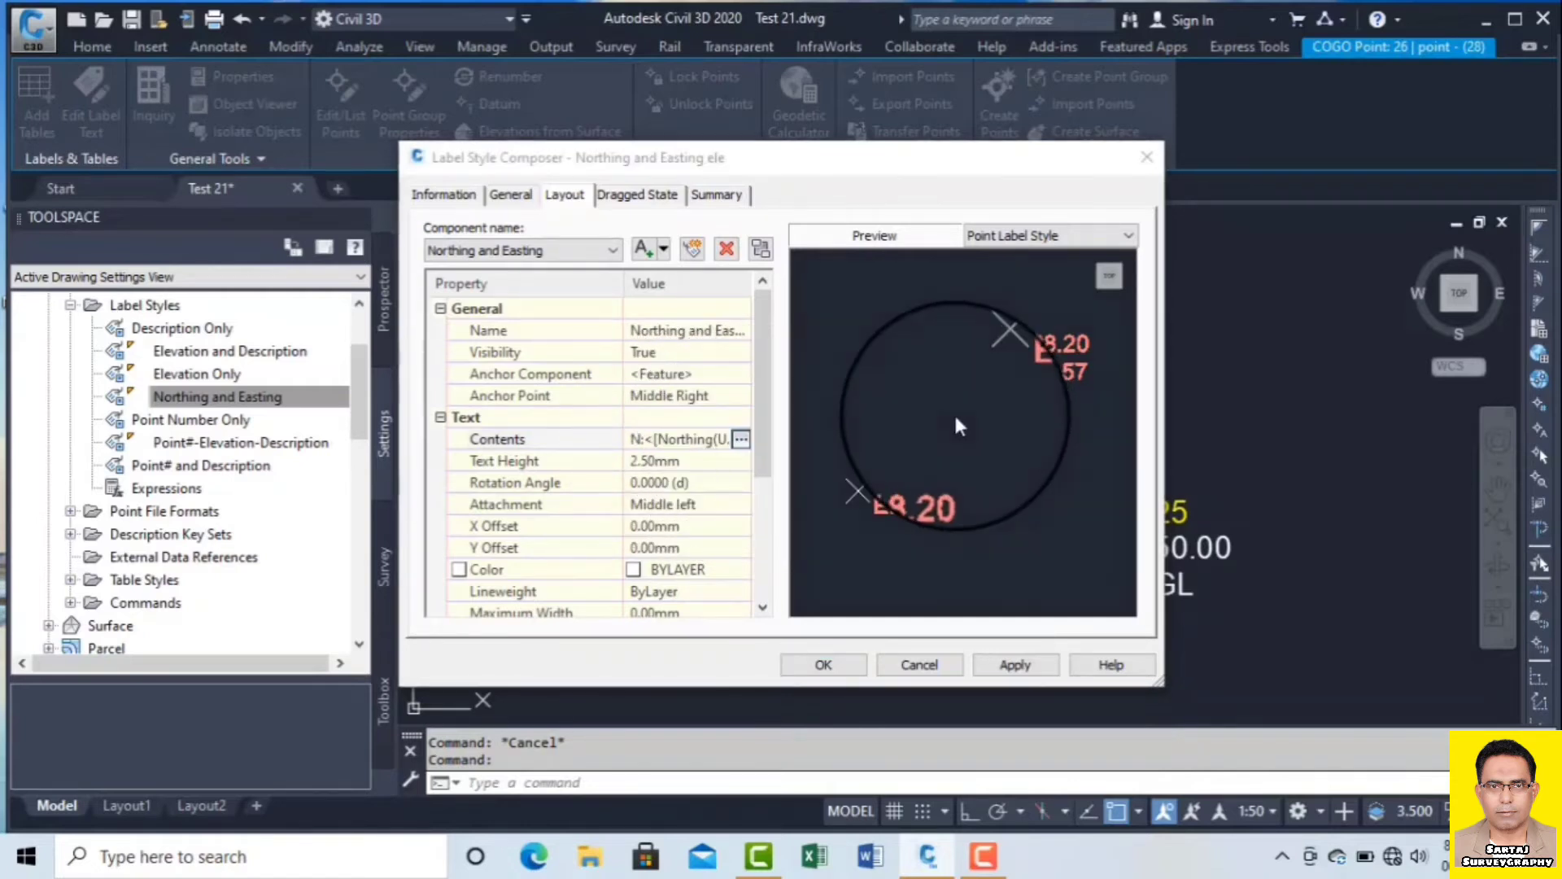
left_click_drag(1034, 314, 781, 291)
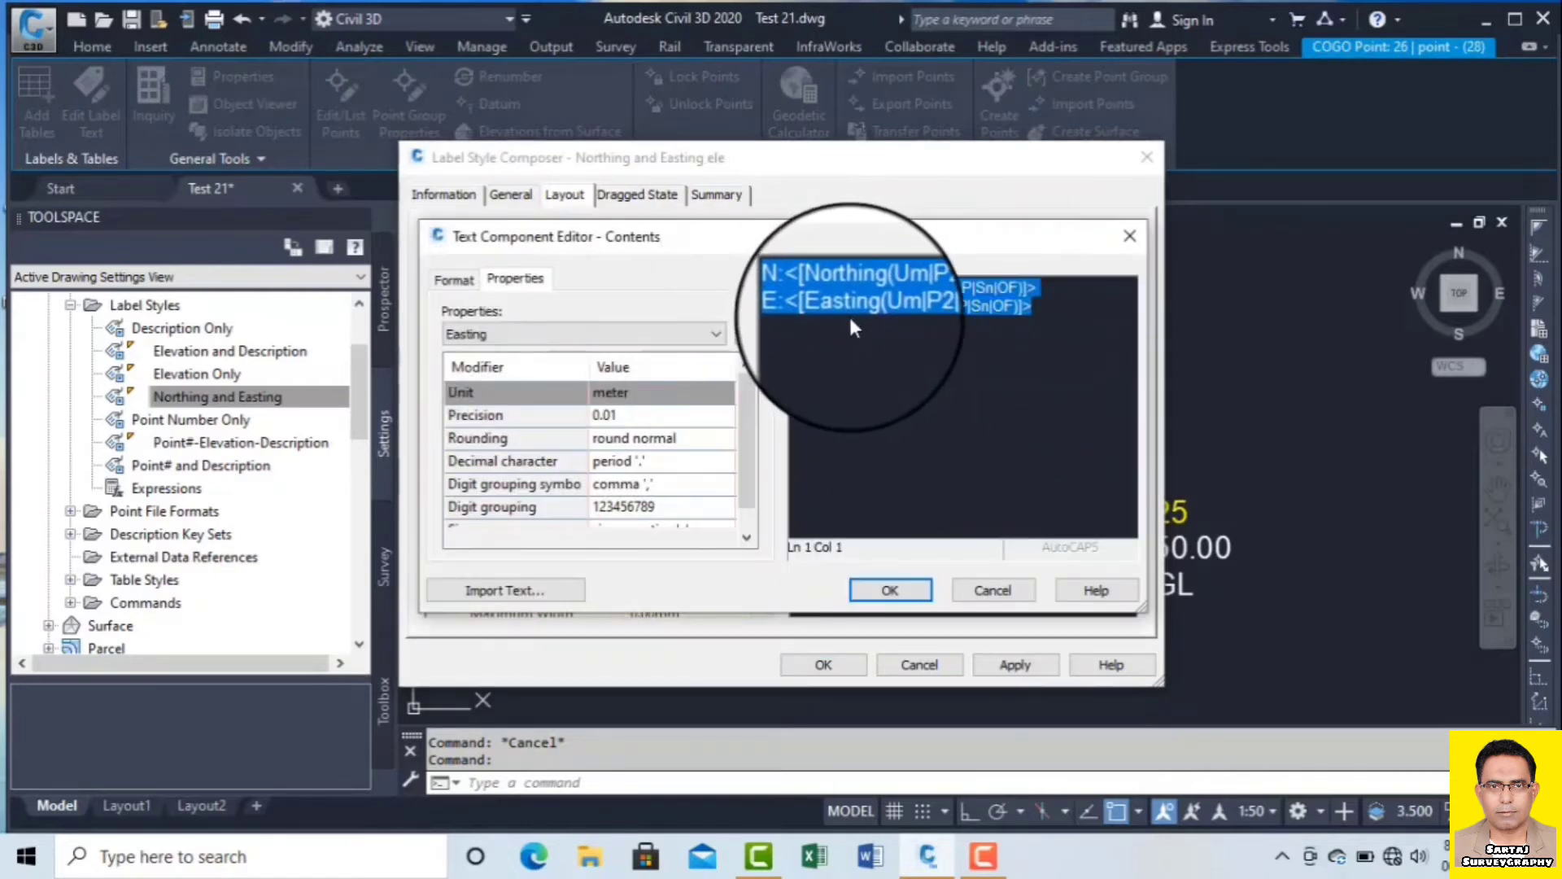
left_click(1049, 327)
key("Return")
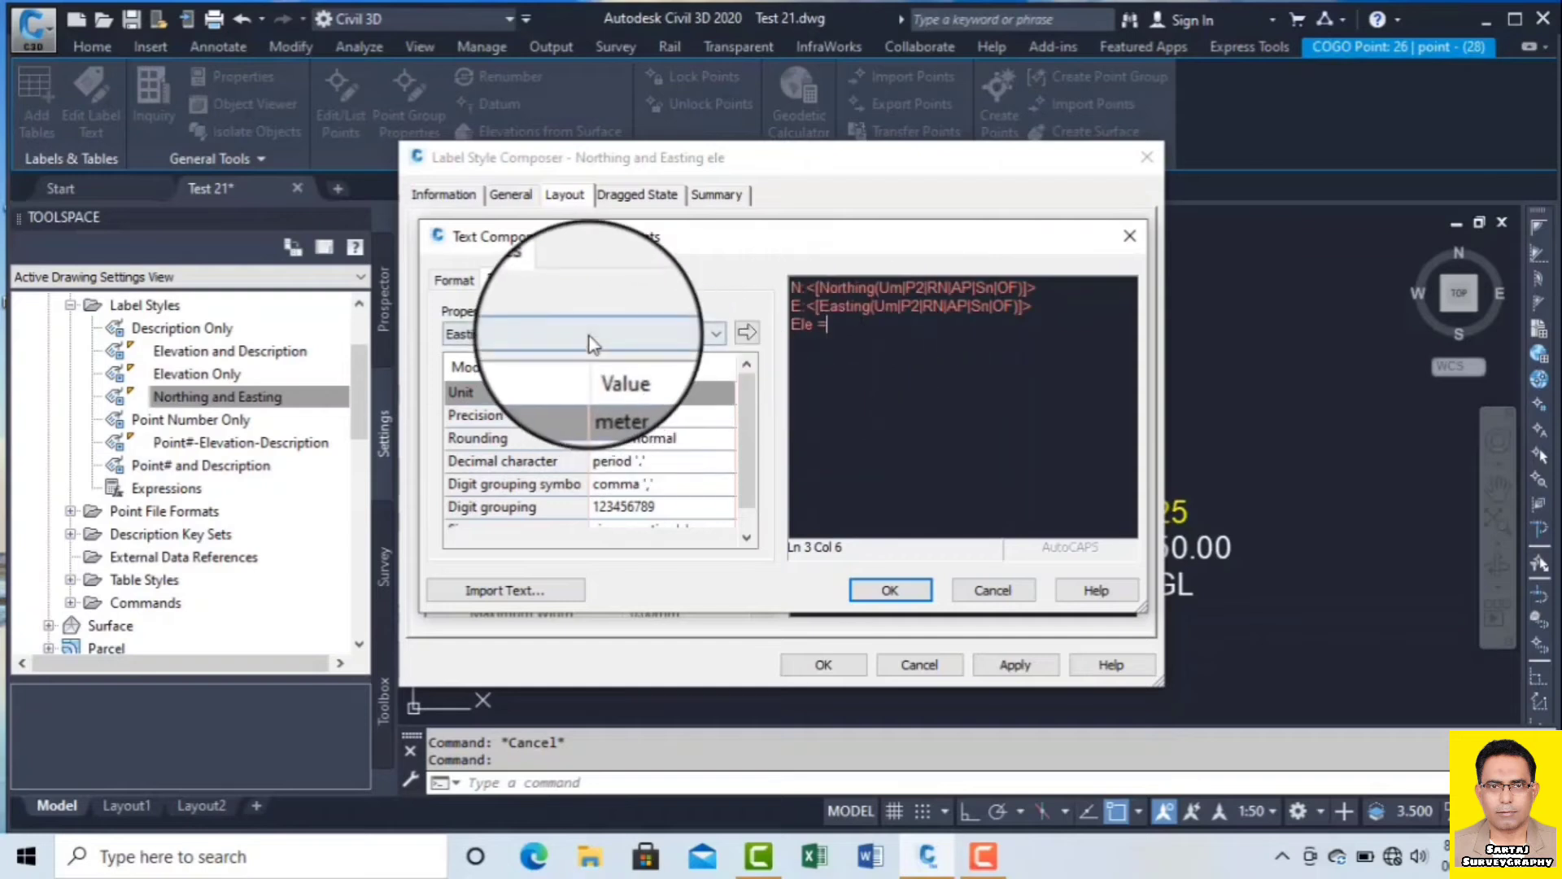
Insert the Point Elevation property after "Ele =", then apply and save the label style.
left_click(625, 347)
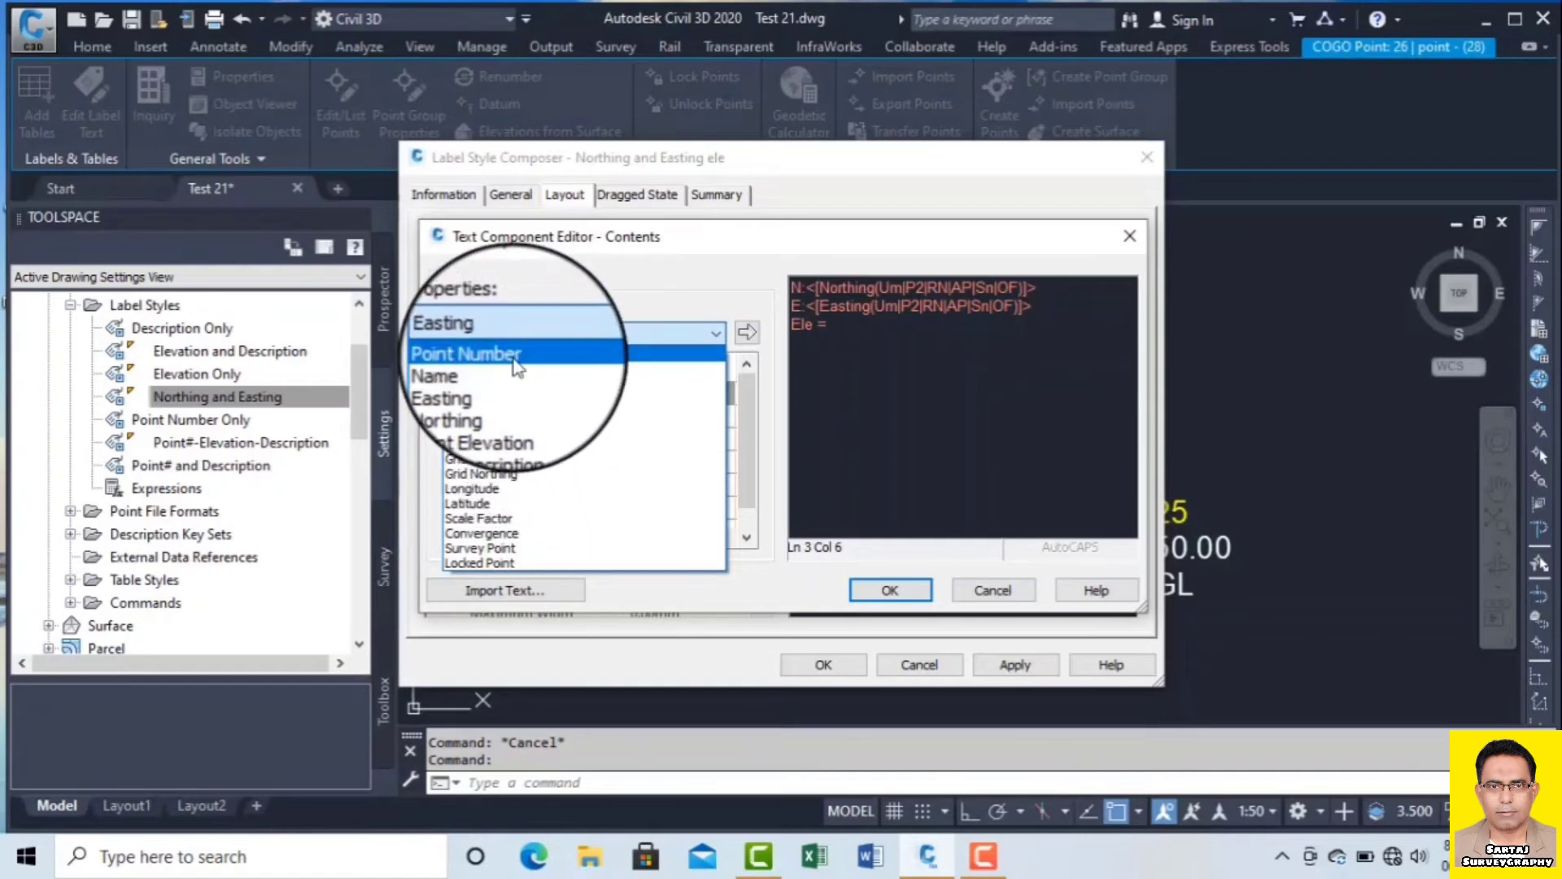
left_click(524, 416)
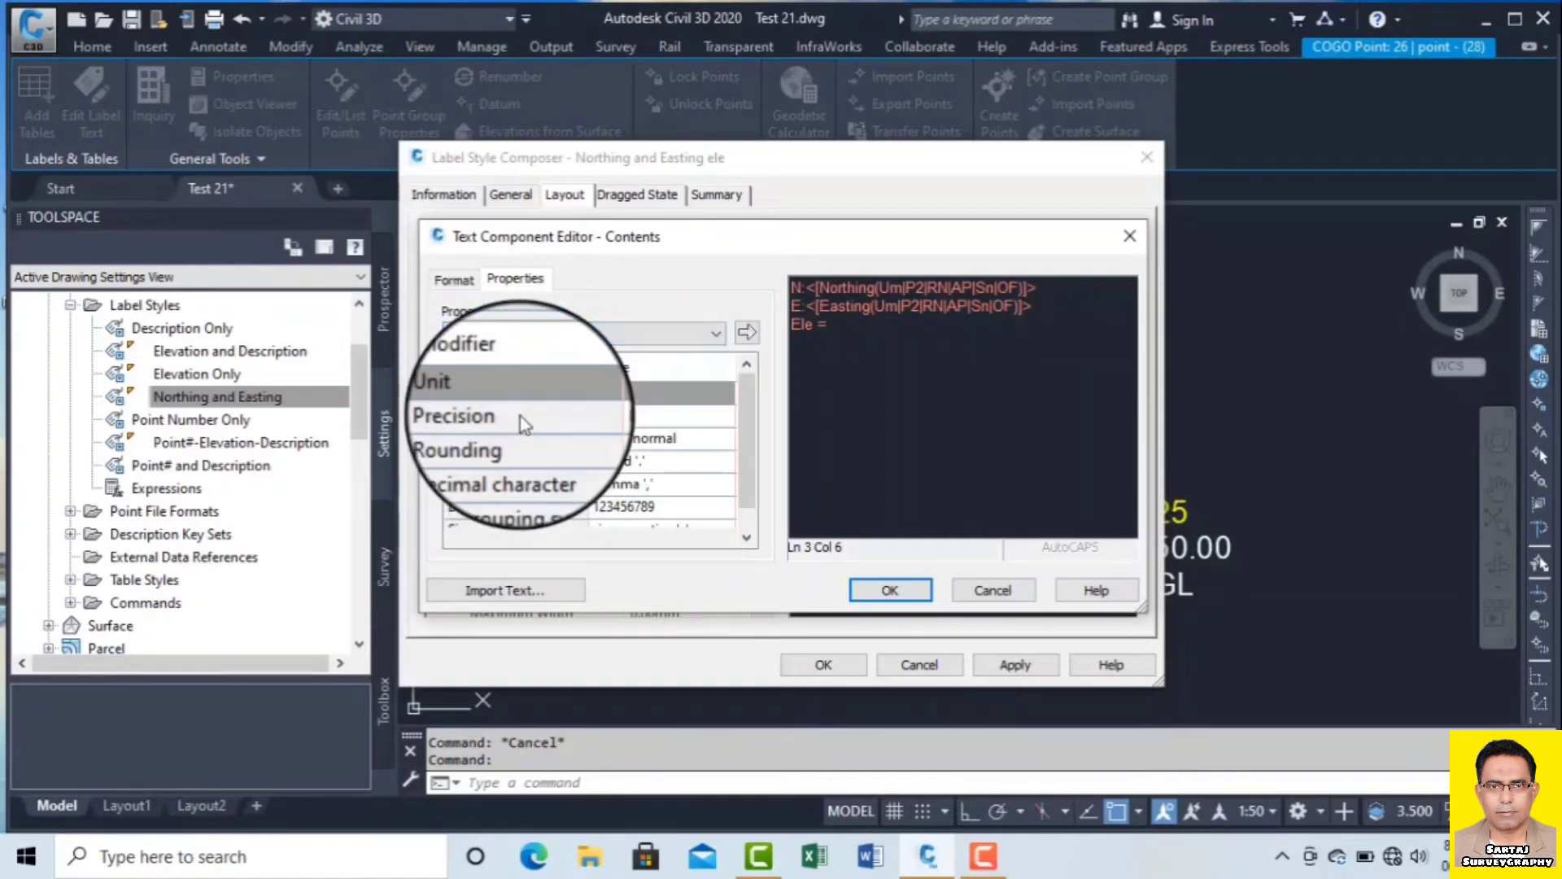
left_click(745, 333)
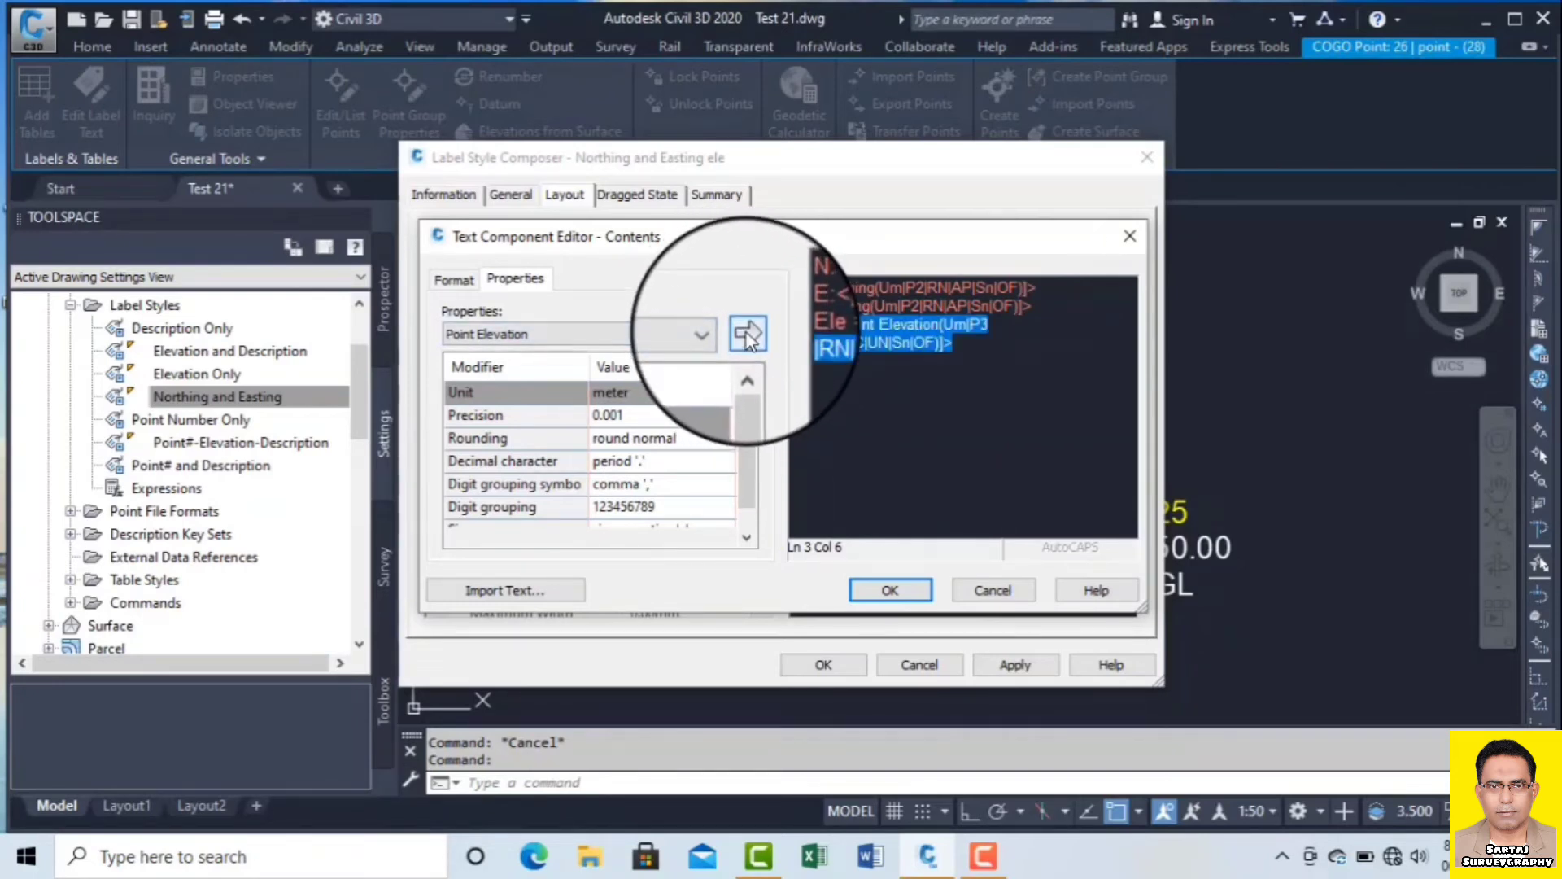
left_click(890, 591)
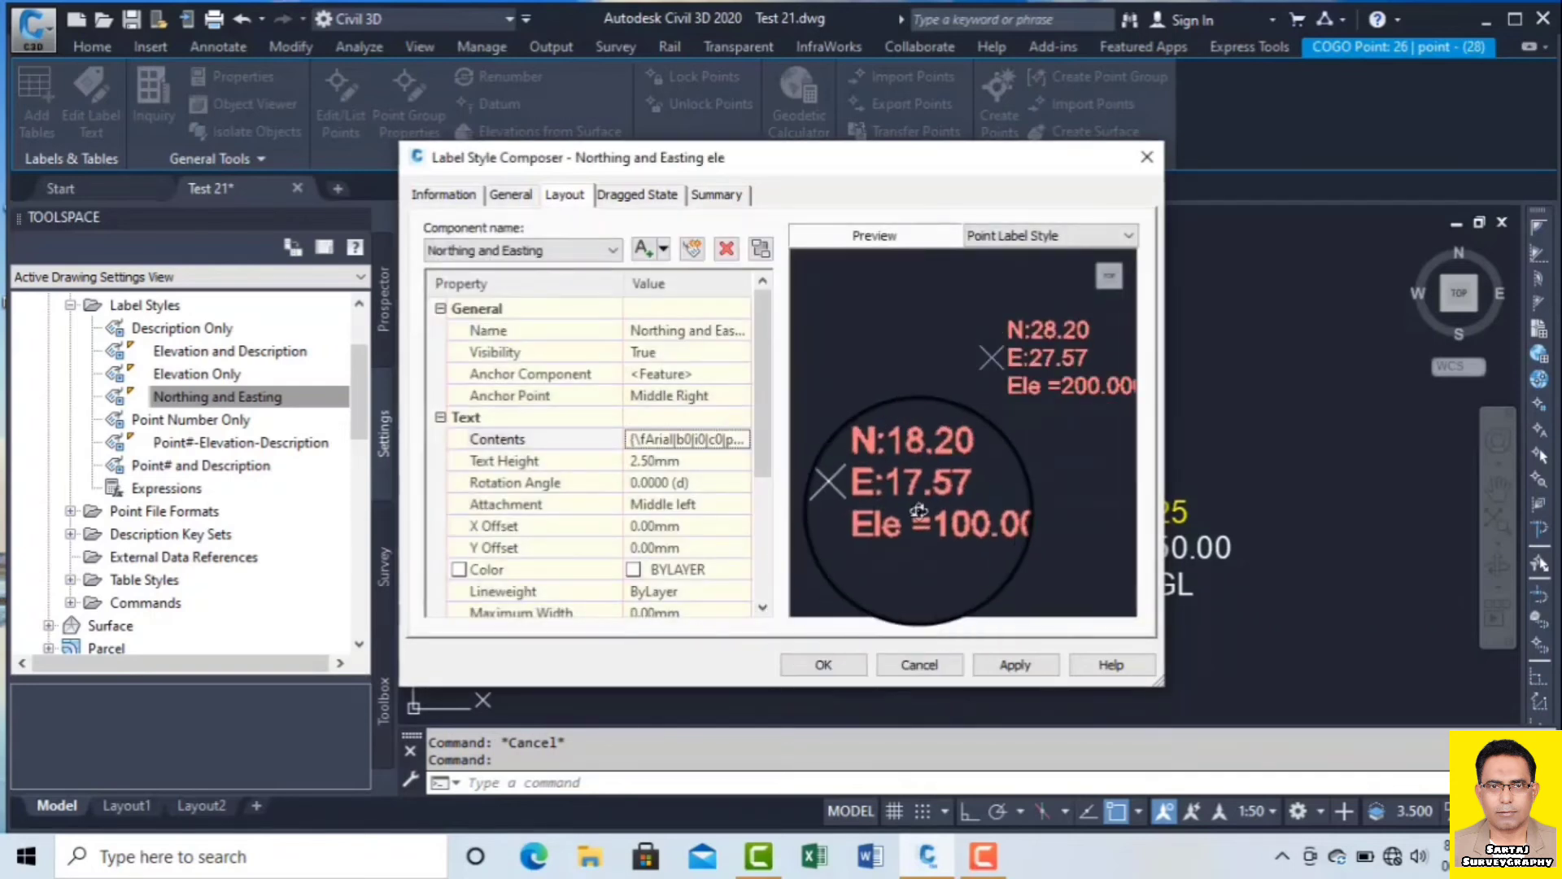
left_click(1013, 669)
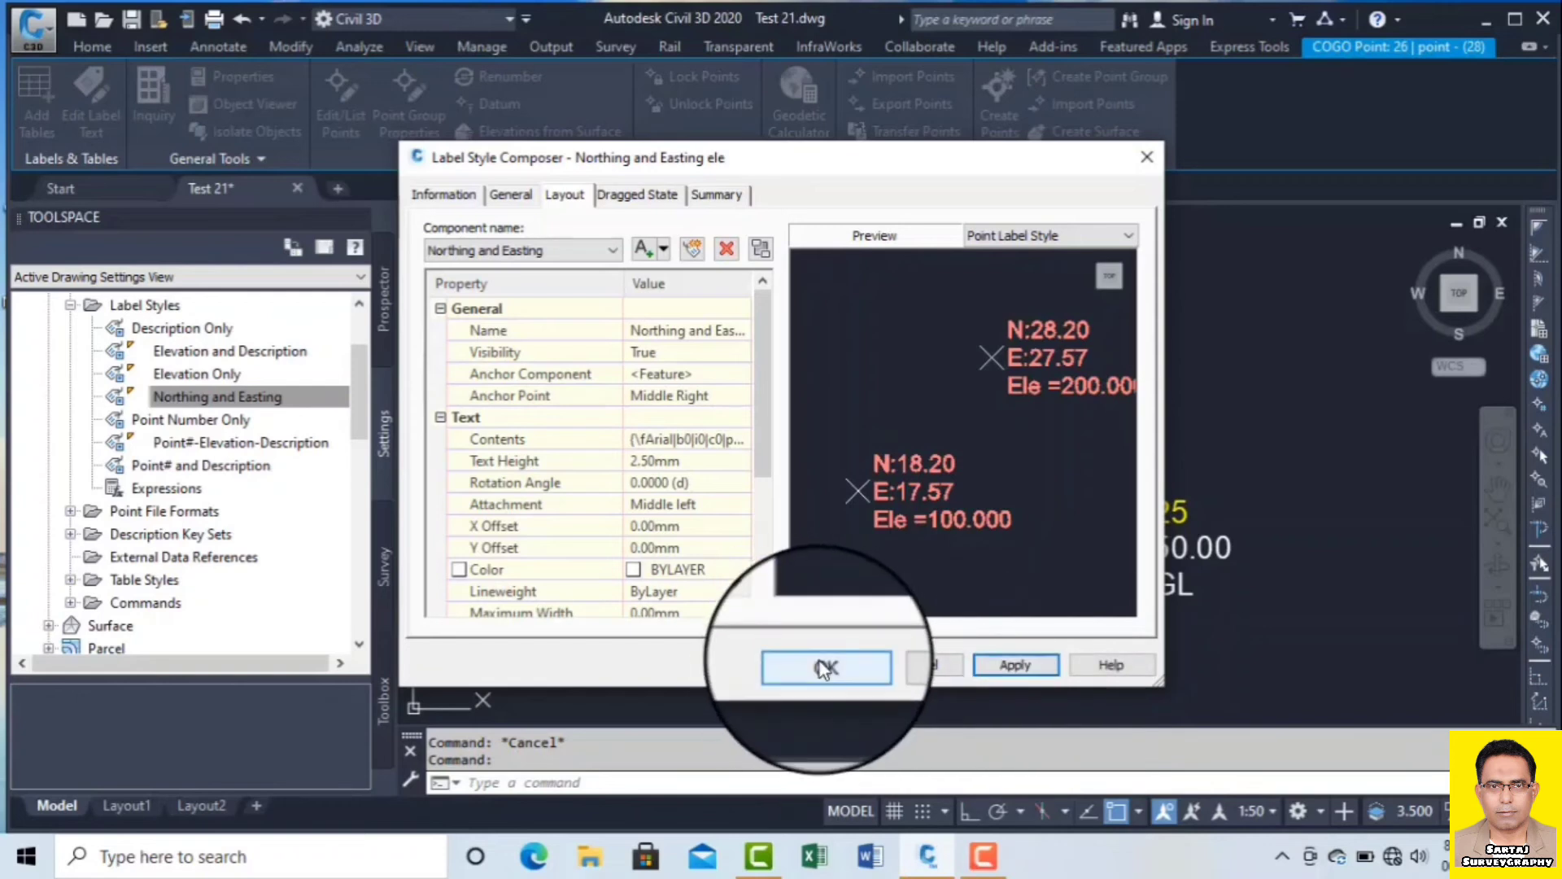
left_click(825, 669)
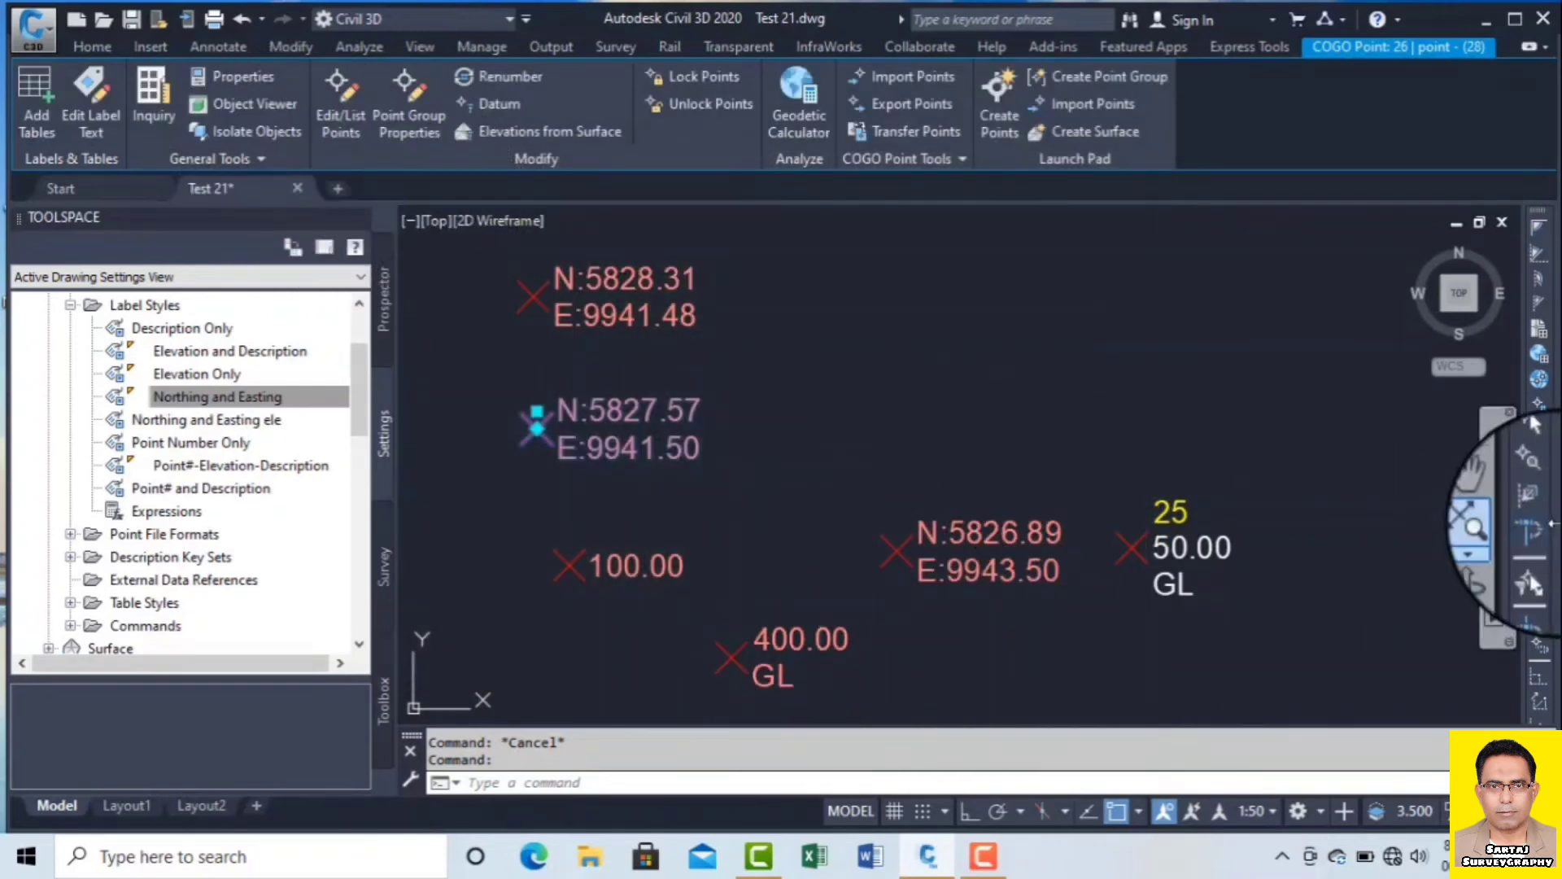
left_click(222, 468)
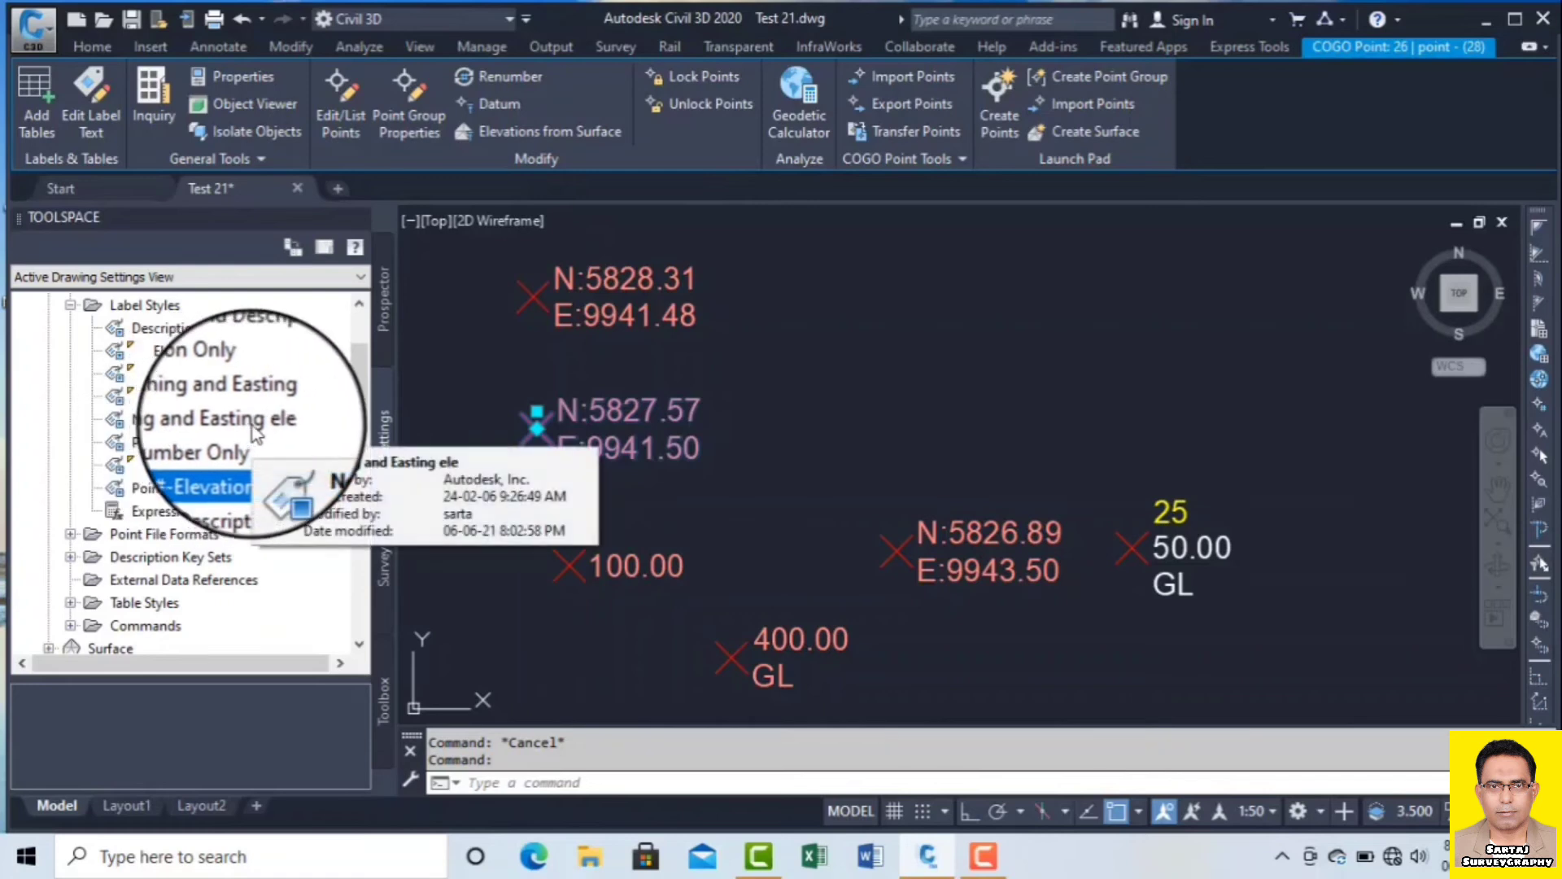
left_click(254, 431)
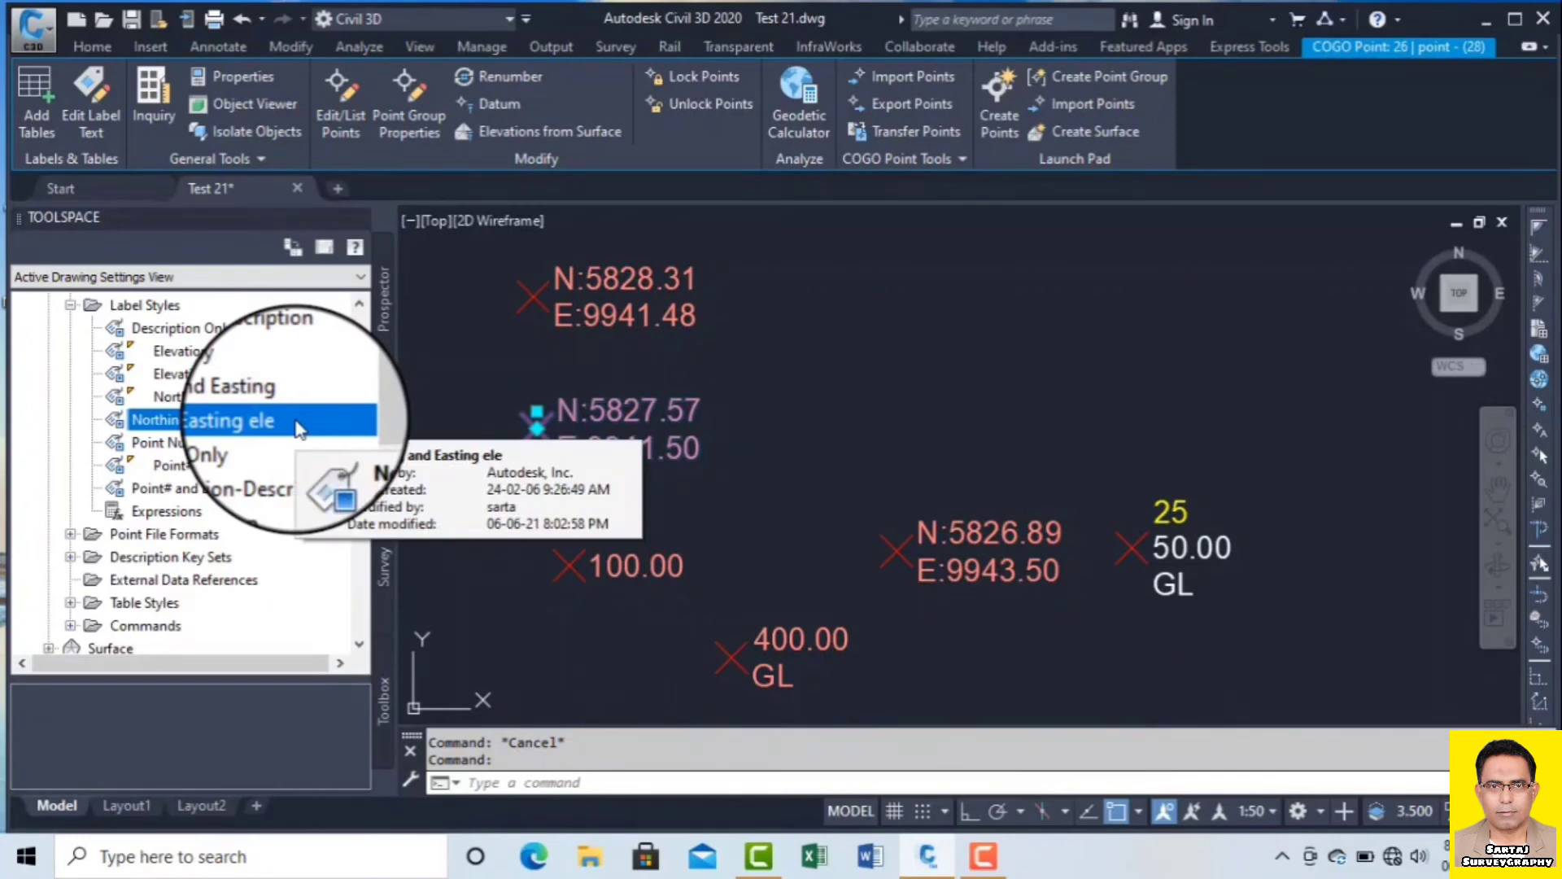
left_click(360, 277)
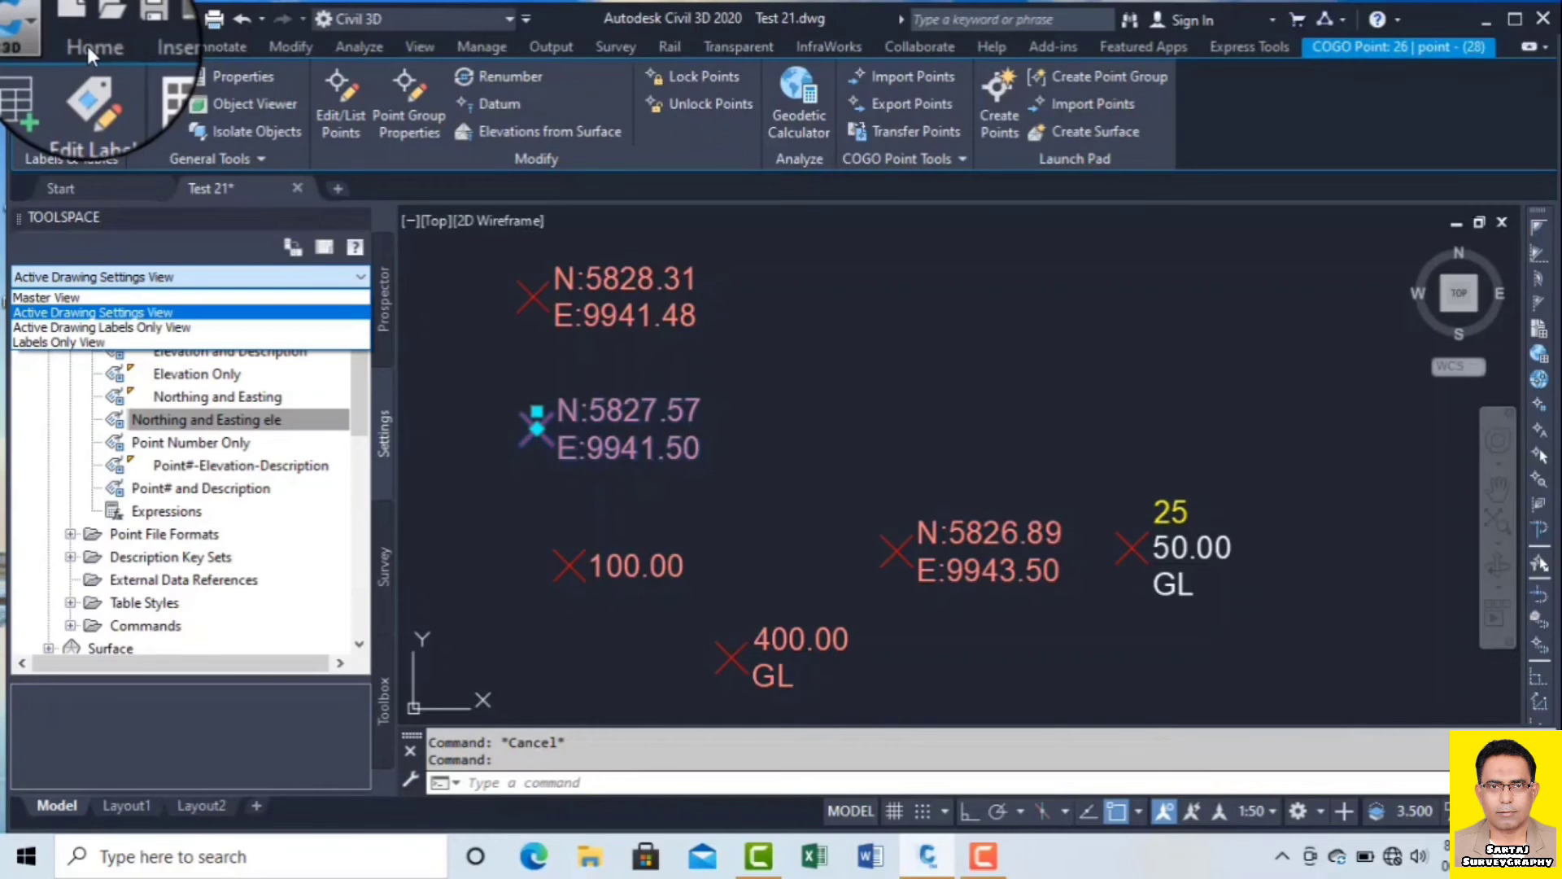
Open the point creation tools and set the default point label style to Northing and Easting ele.
left_click(86, 45)
left_click(100, 46)
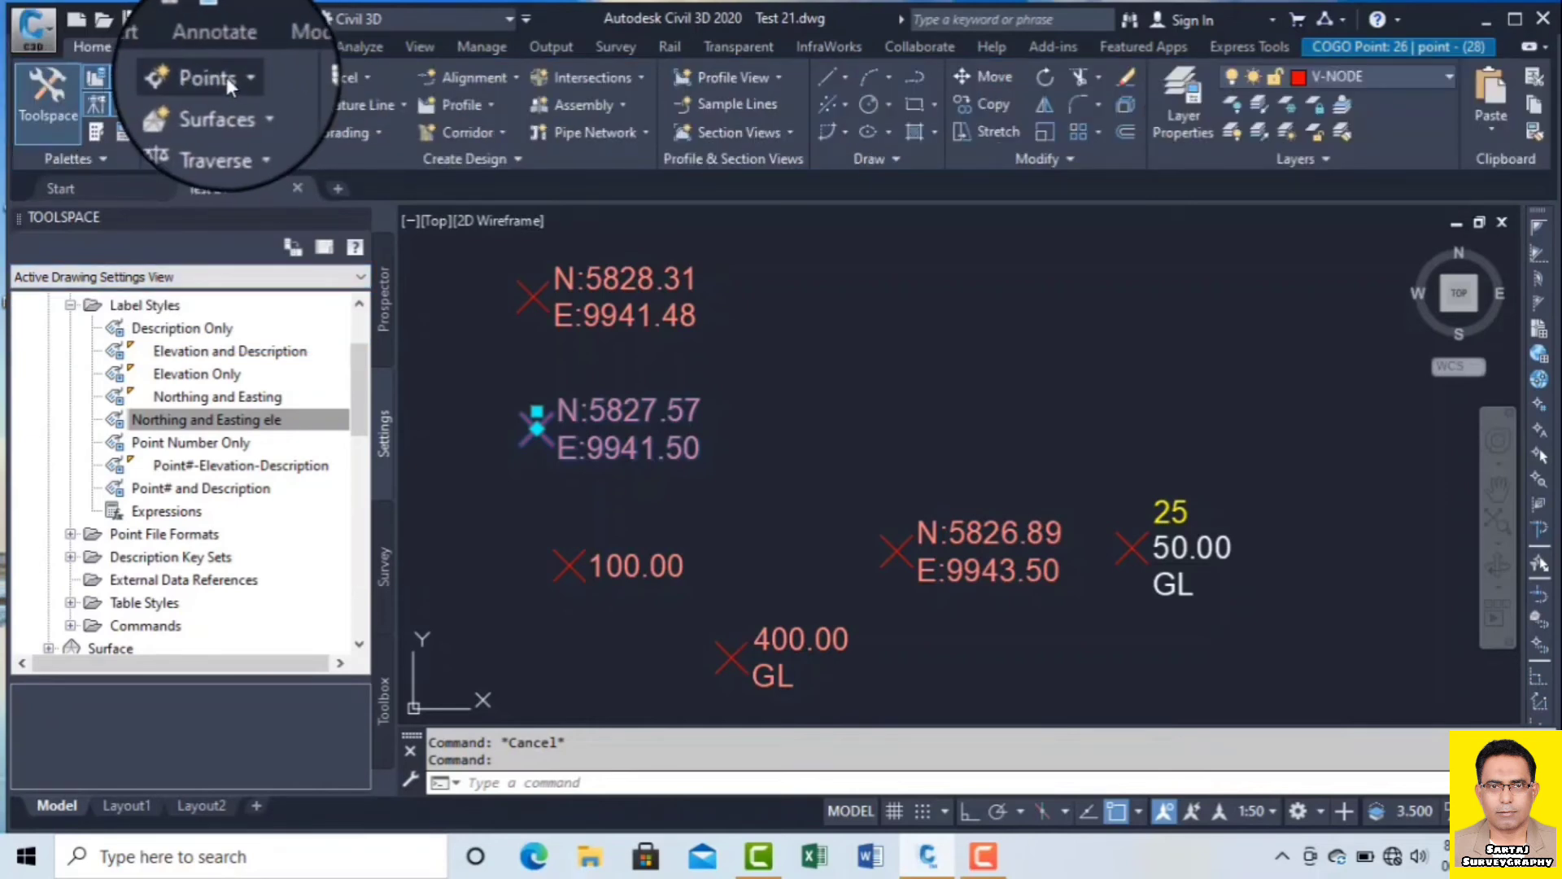
left_click(227, 76)
left_click(260, 104)
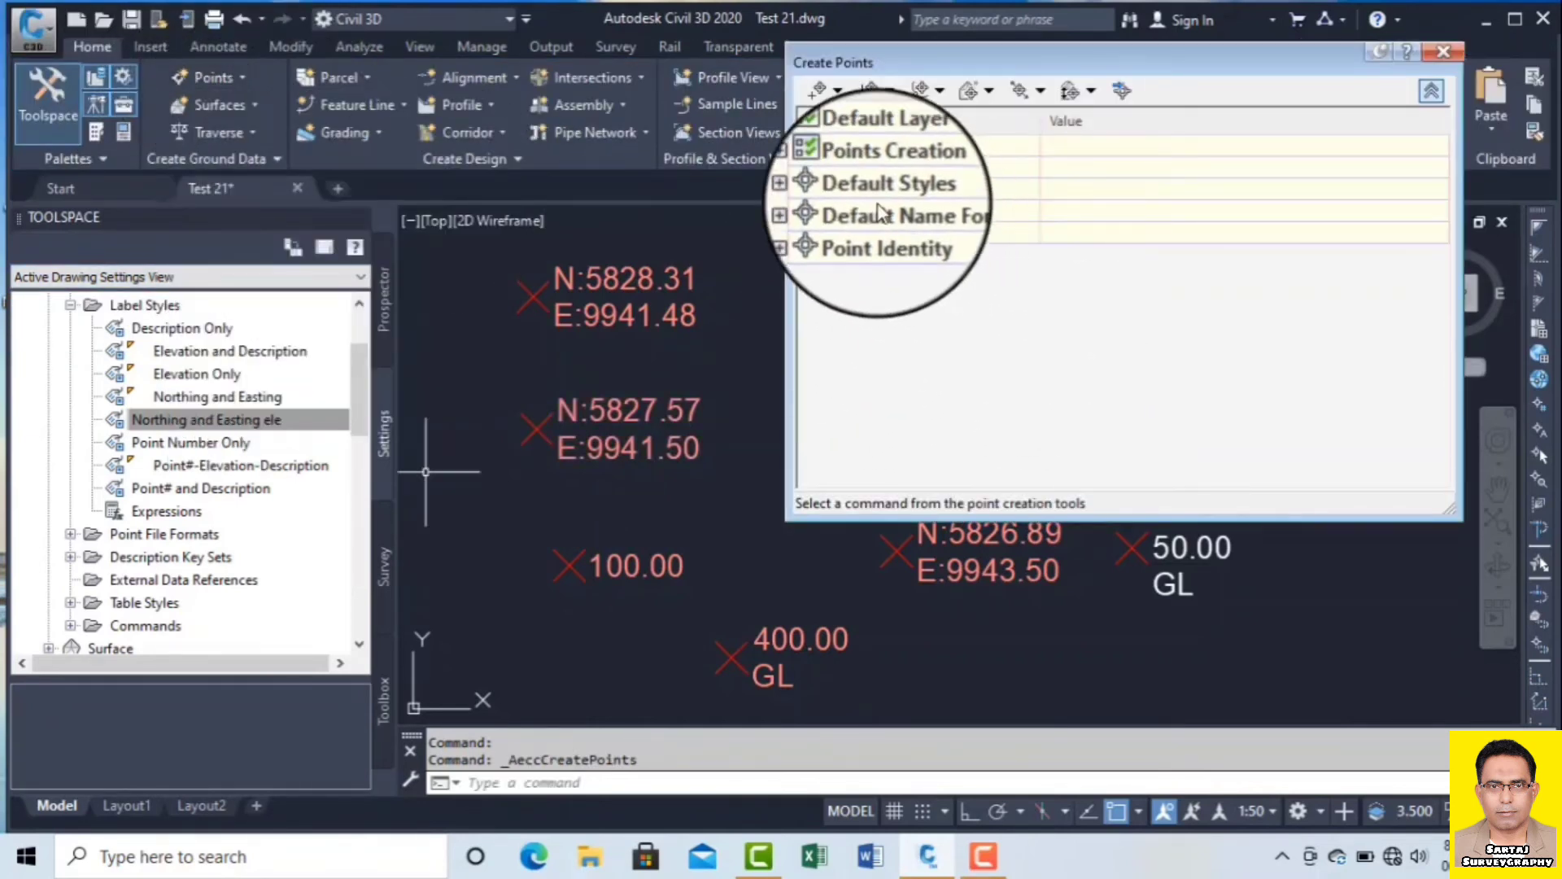
left_click(812, 190)
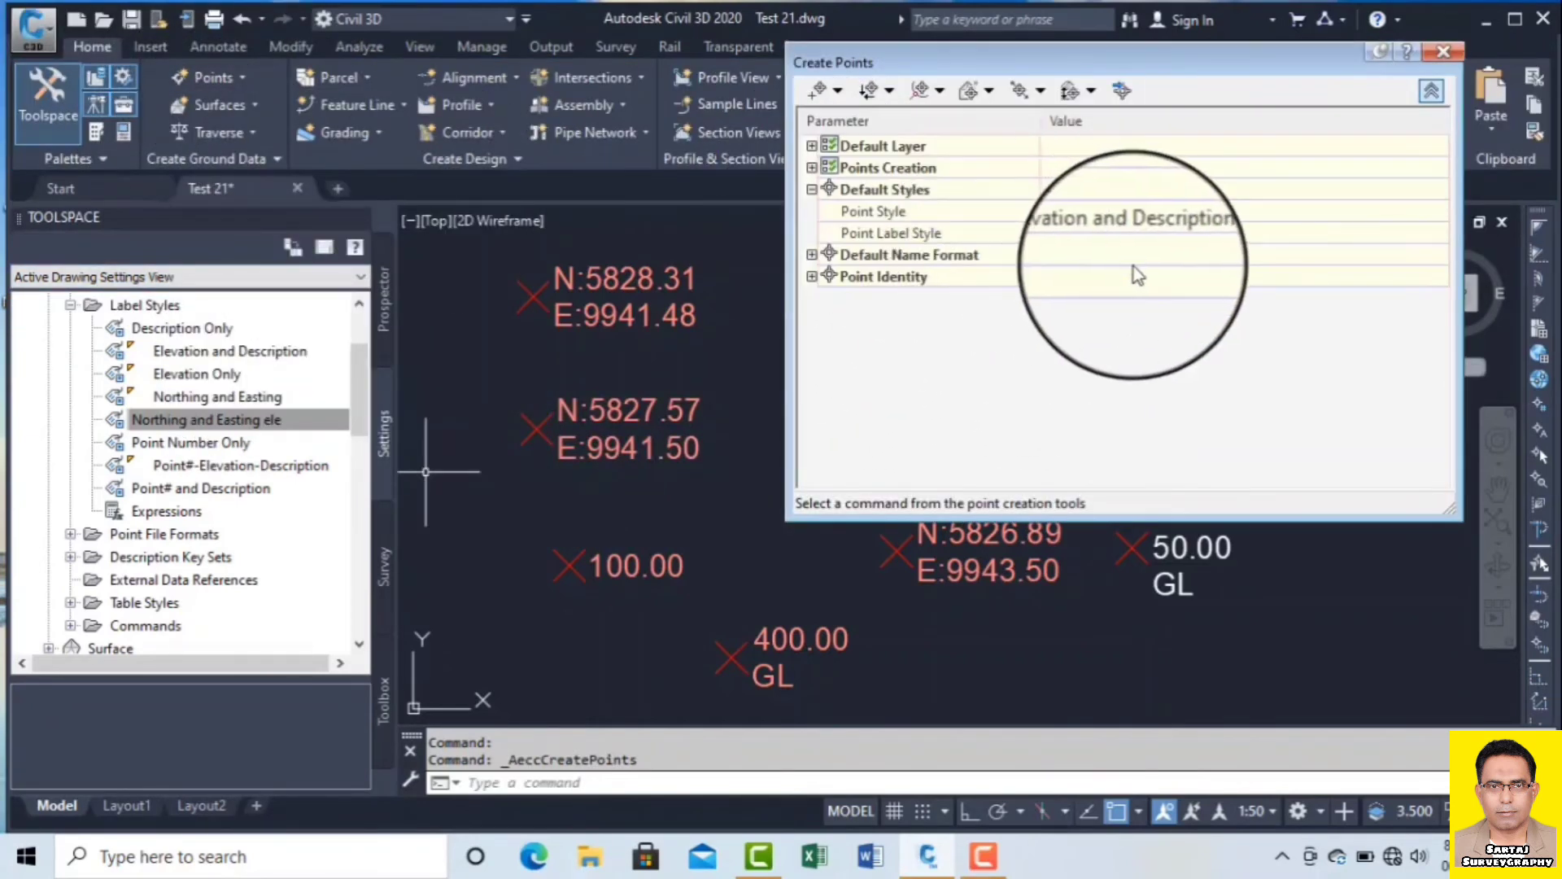
left_click(1436, 235)
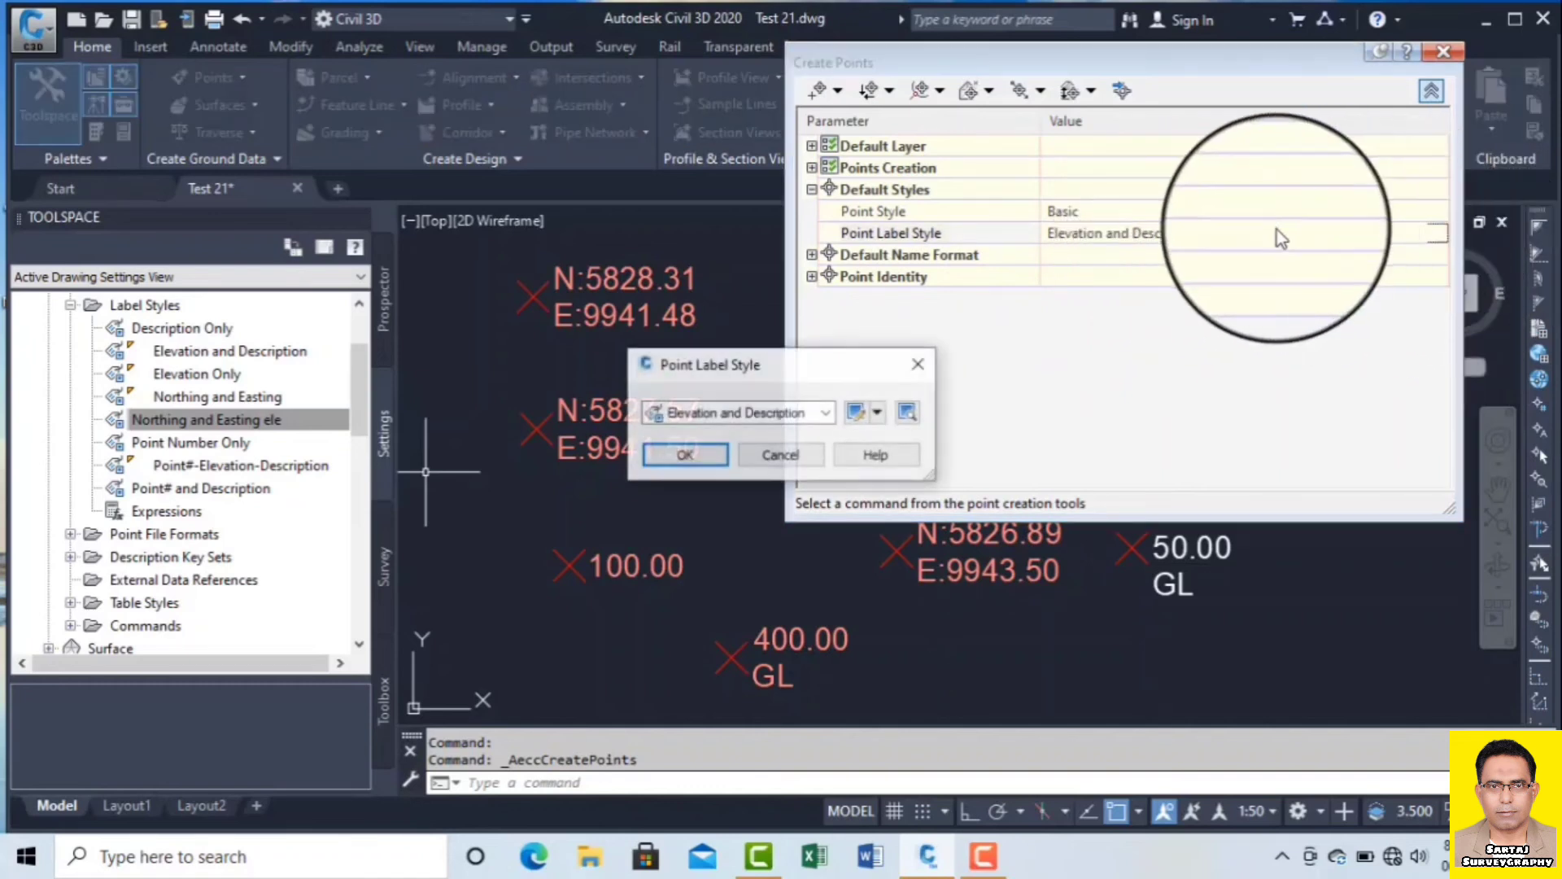
left_click(826, 415)
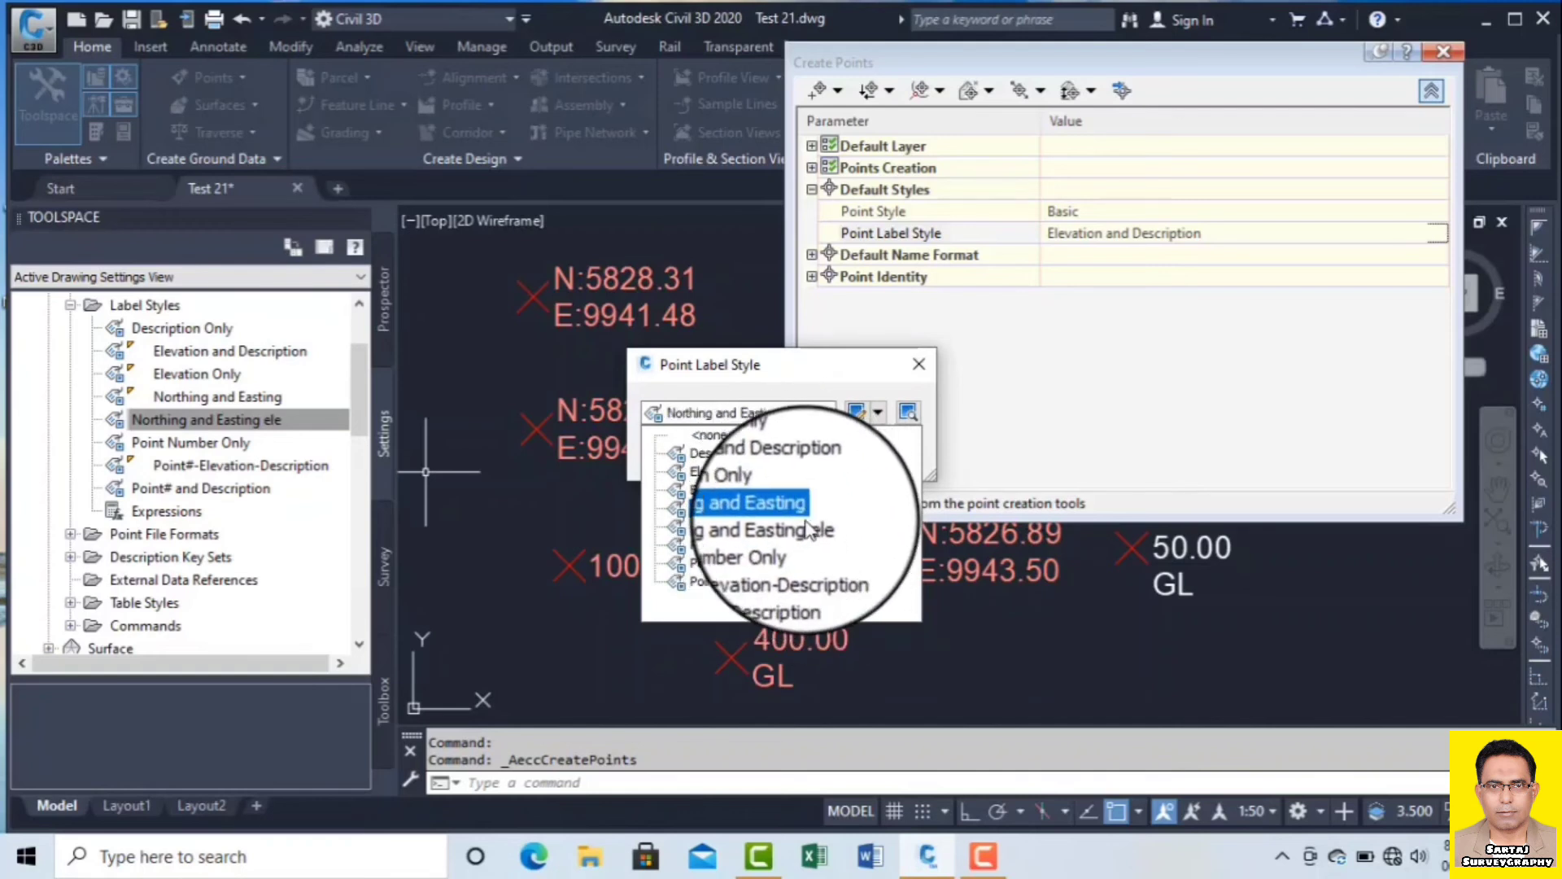
left_click(822, 527)
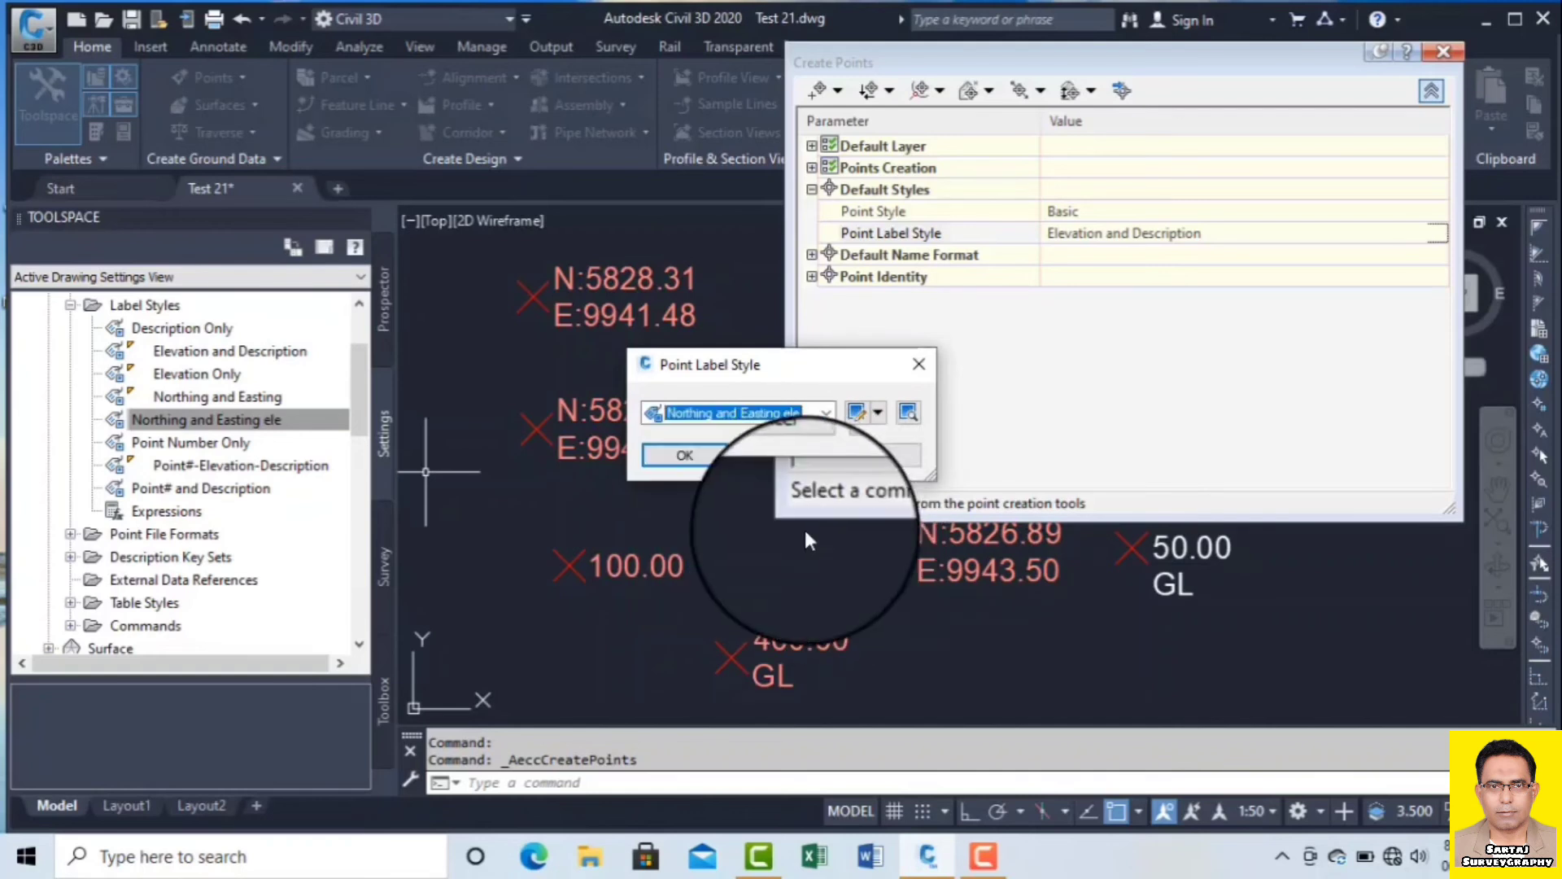
left_click(698, 455)
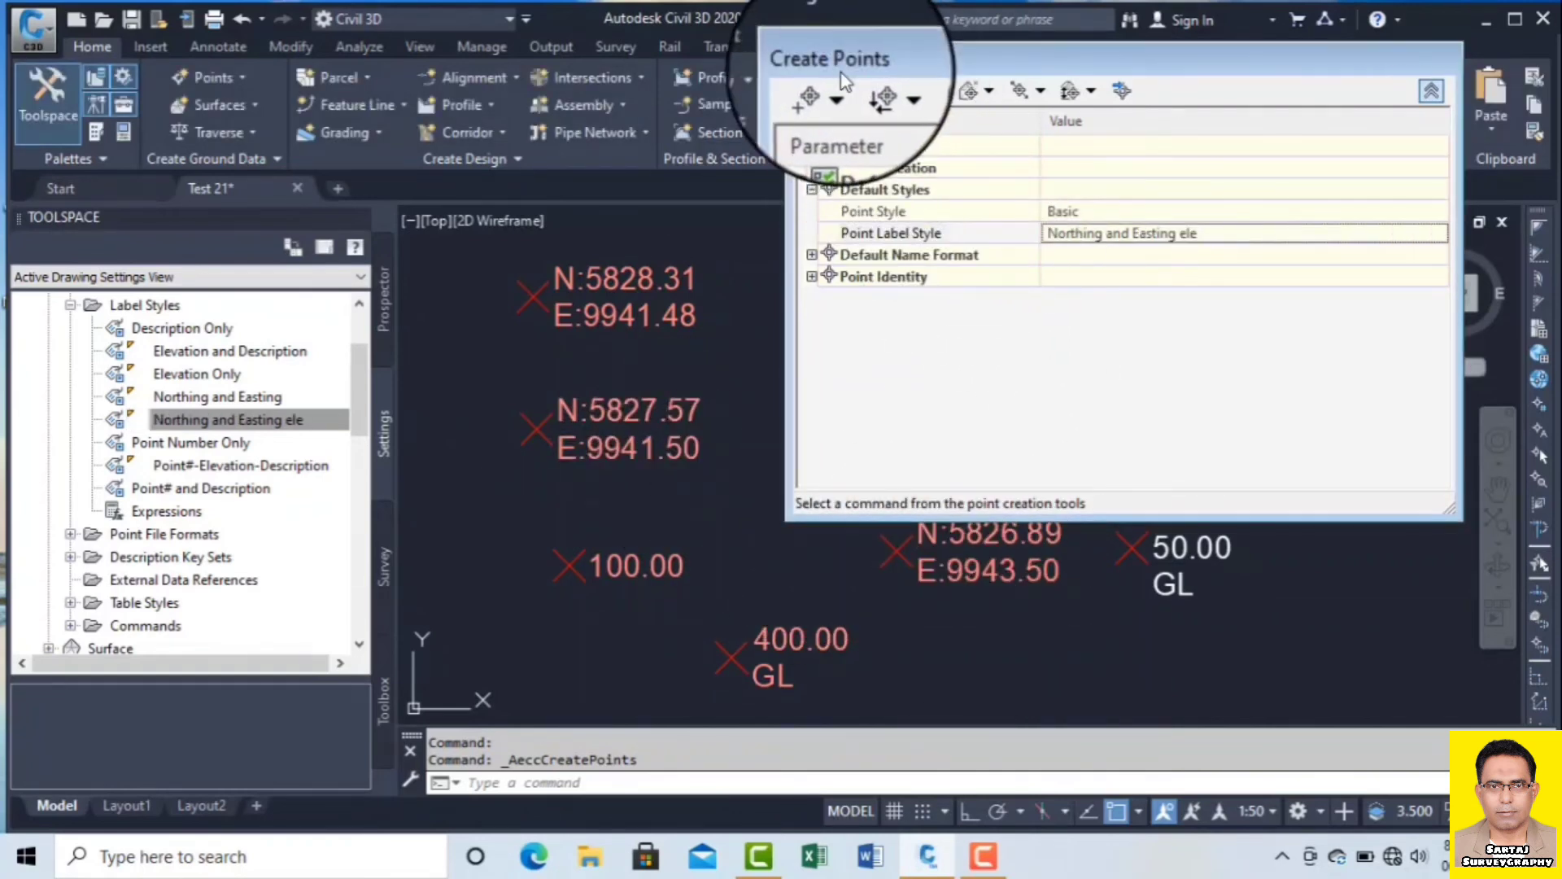
Manually create a point in the empty area to the right of the two upper points with northing and easting labels.
left_click(819, 90)
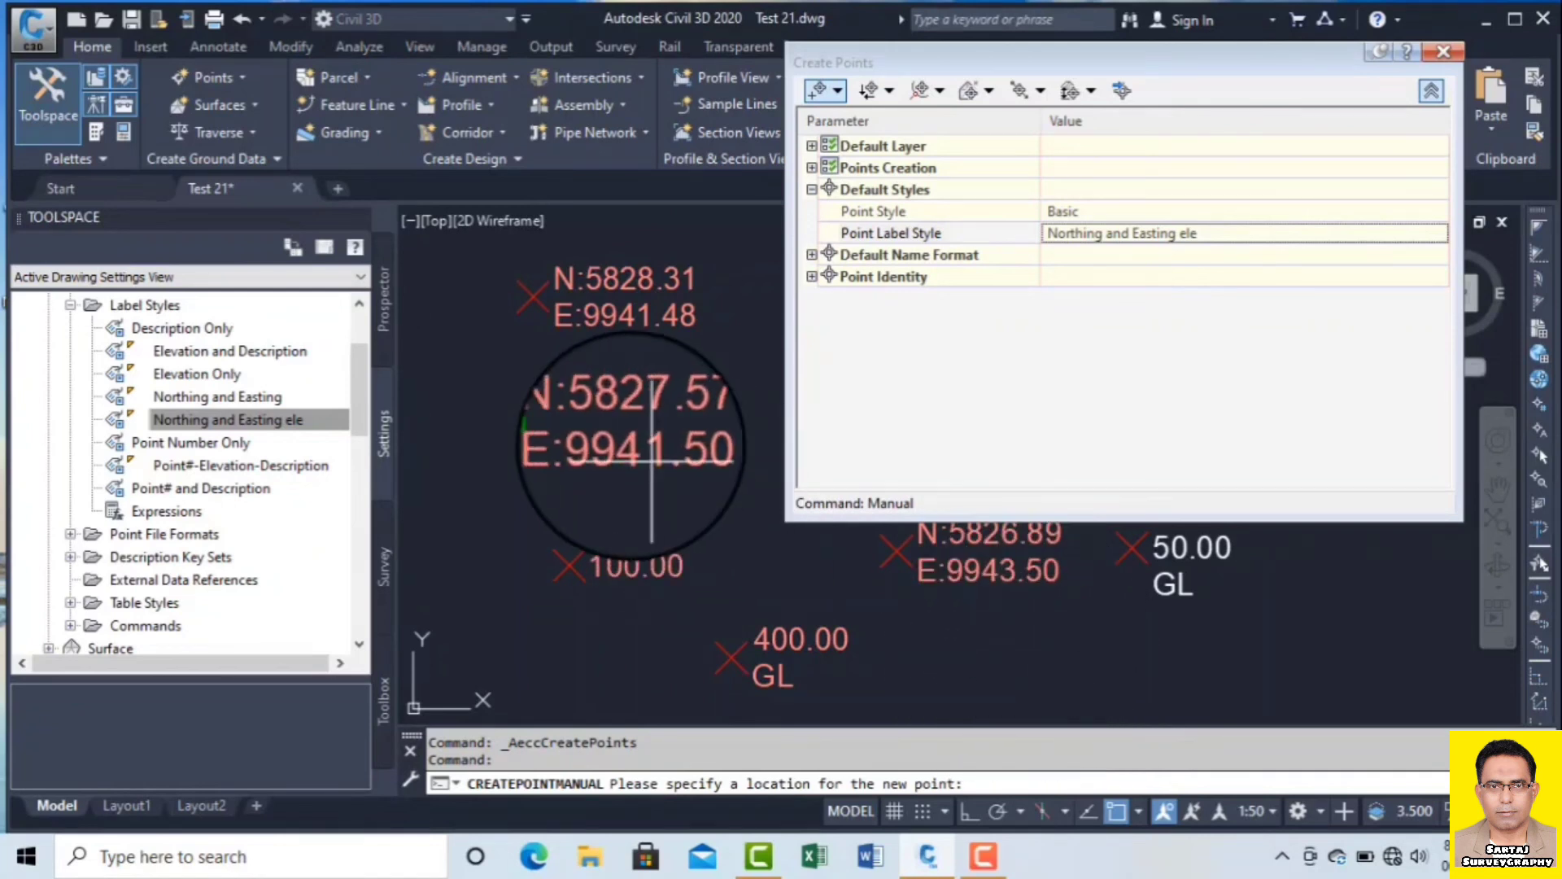
scroll(594, 431, "down", 5)
scroll(518, 507, "up", 6)
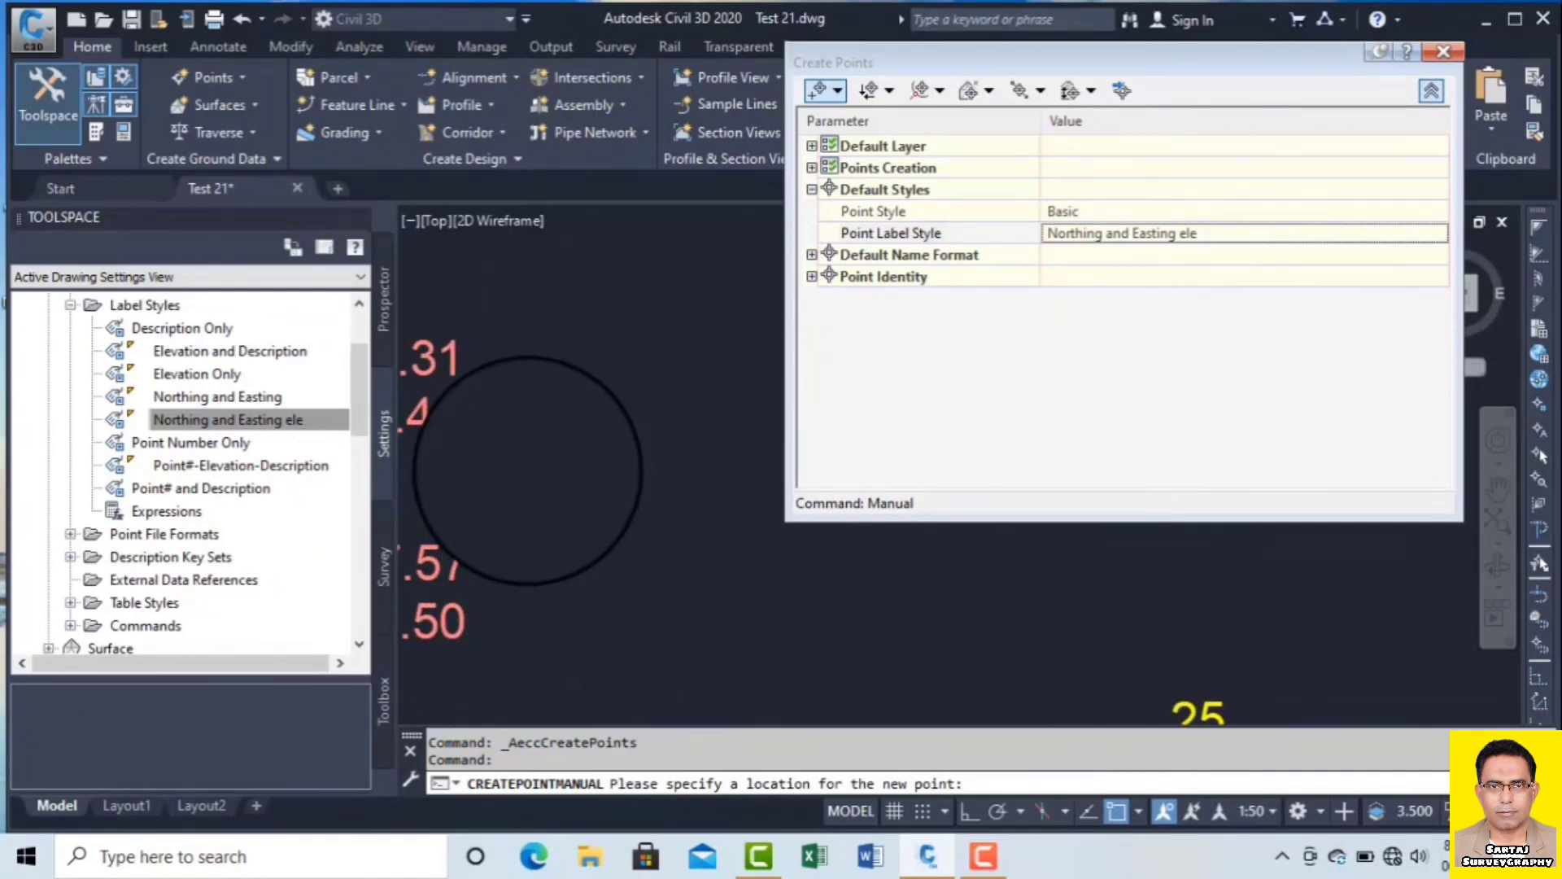
left_click_drag(929, 60, 1138, 100)
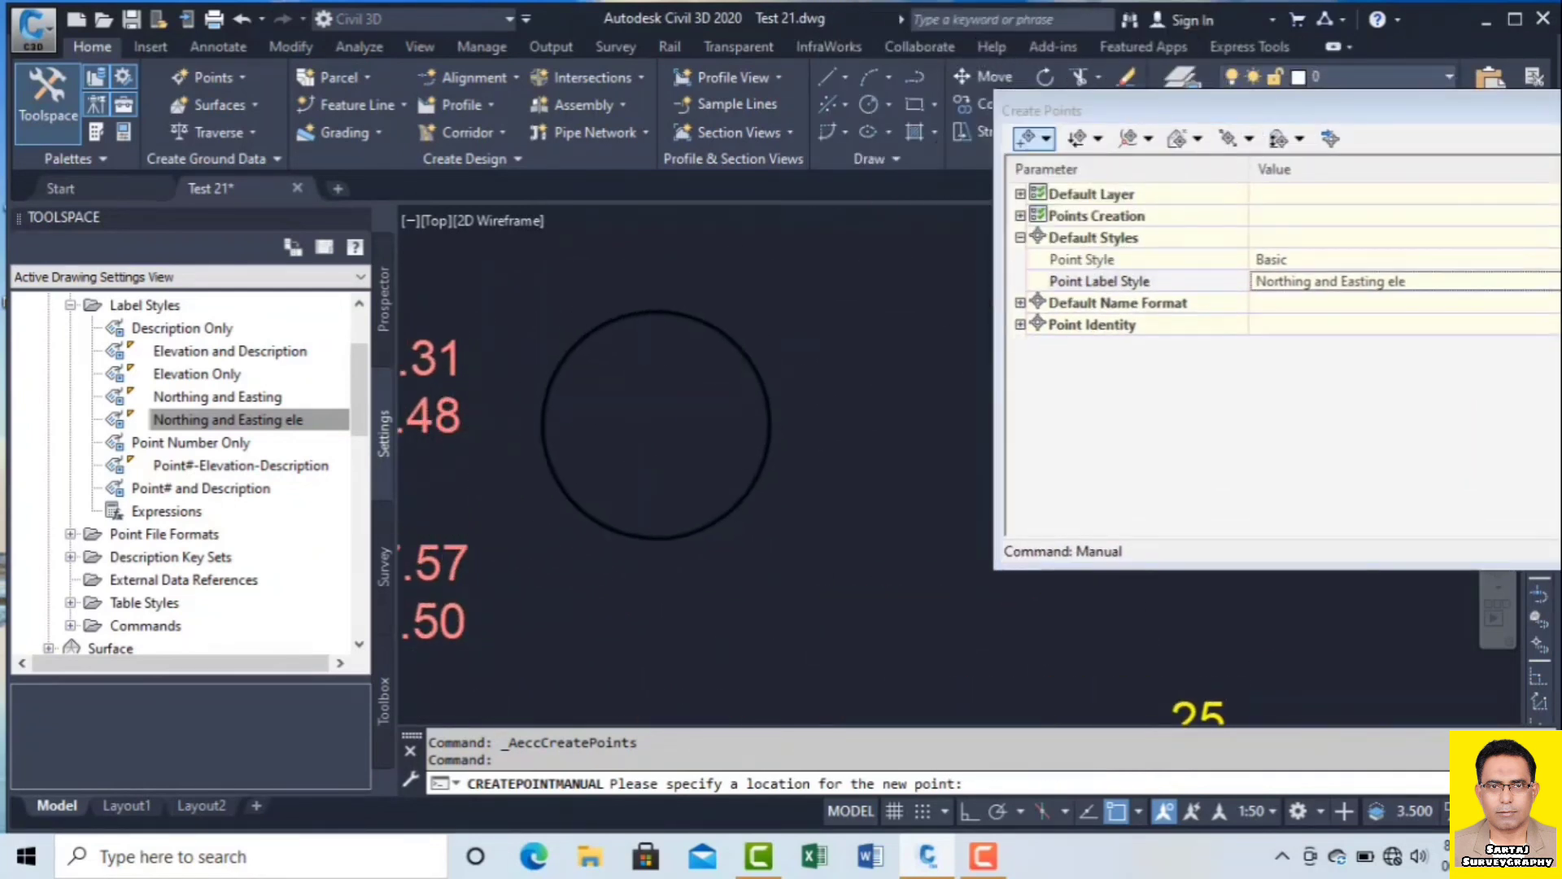
scroll(686, 446, "down", 2)
left_click(684, 445)
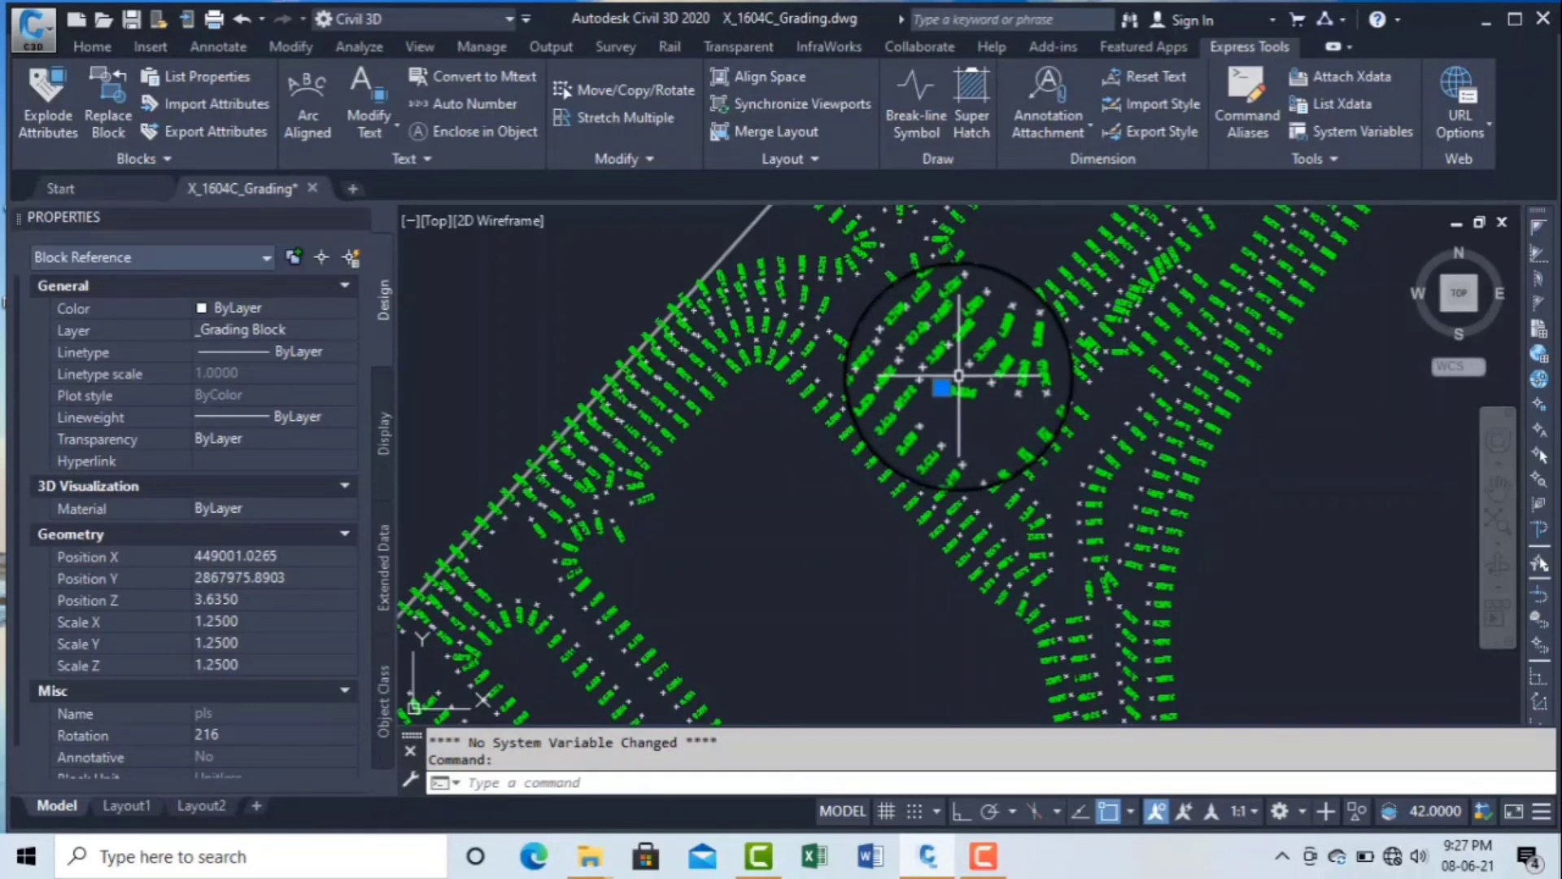
scroll(750, 443, "down", 2)
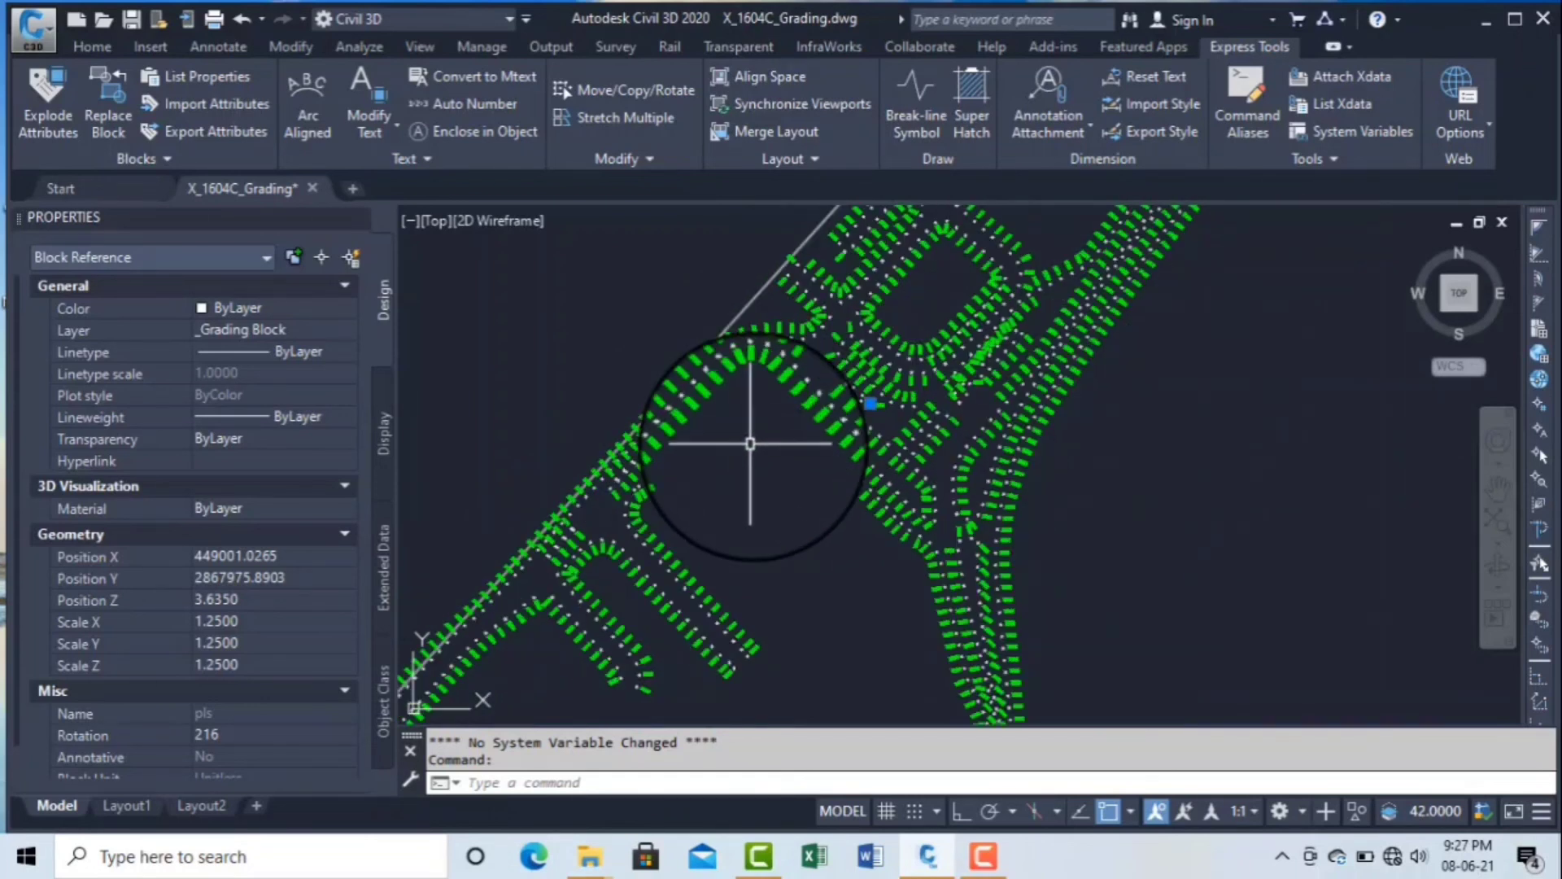